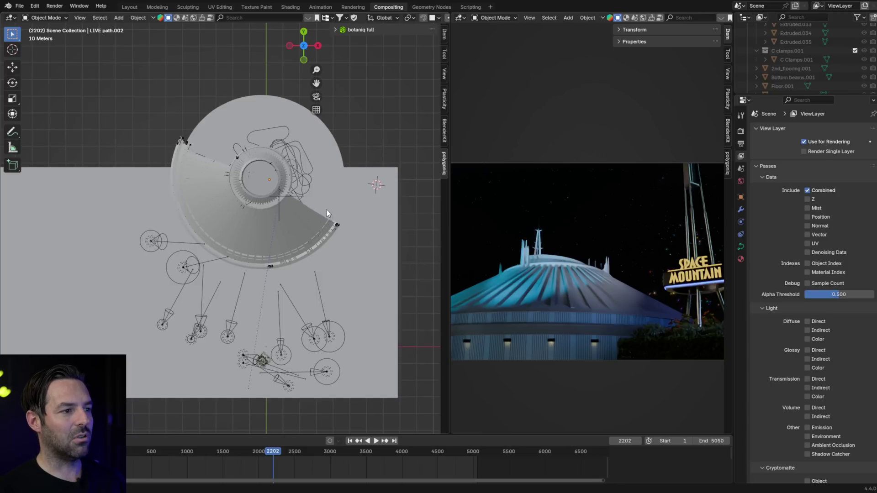
Step: Examine the layout of the dome, spotlights and planted sign base from above and in perspective
shift+middle_drag(296, 341, 295, 270)
scroll(296, 238, up, 6)
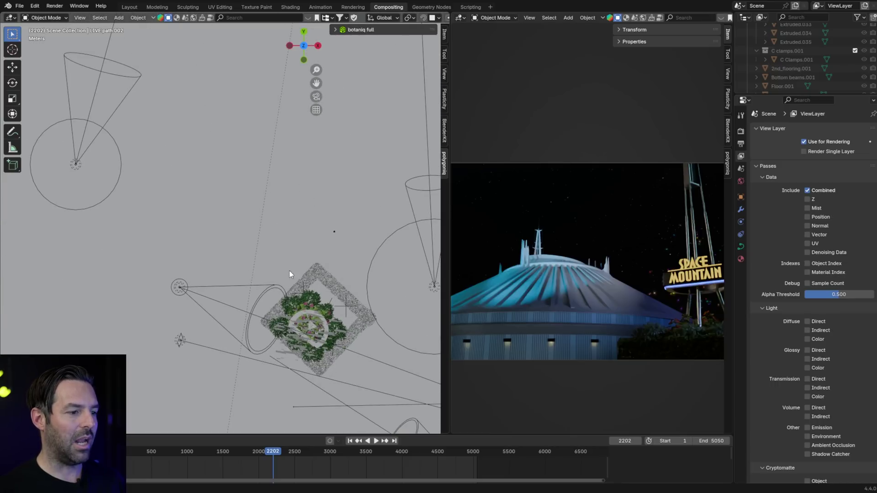
scroll(278, 287, down, 8)
scroll(271, 274, down, 2)
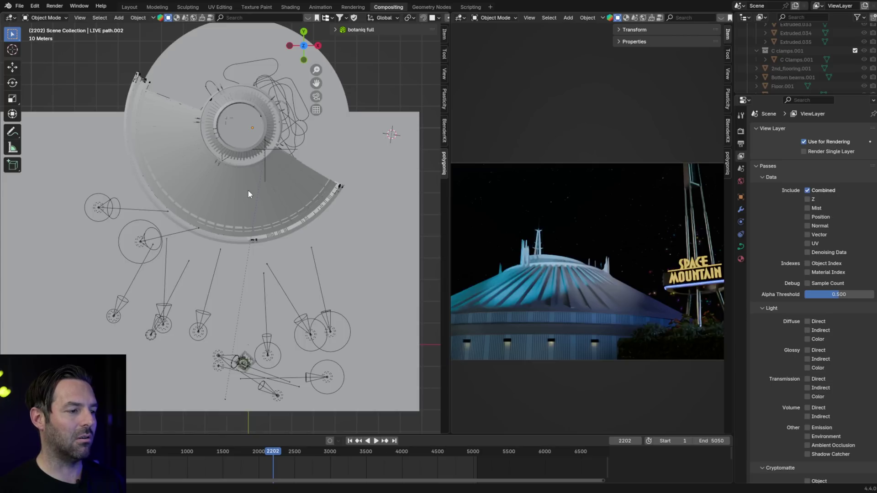
middle_drag(238, 379, 282, 252)
Step: Adjust the split between the modelling and rendered viewports, and inspect the dome's ribbed roof up close
drag(450, 248, 250, 256)
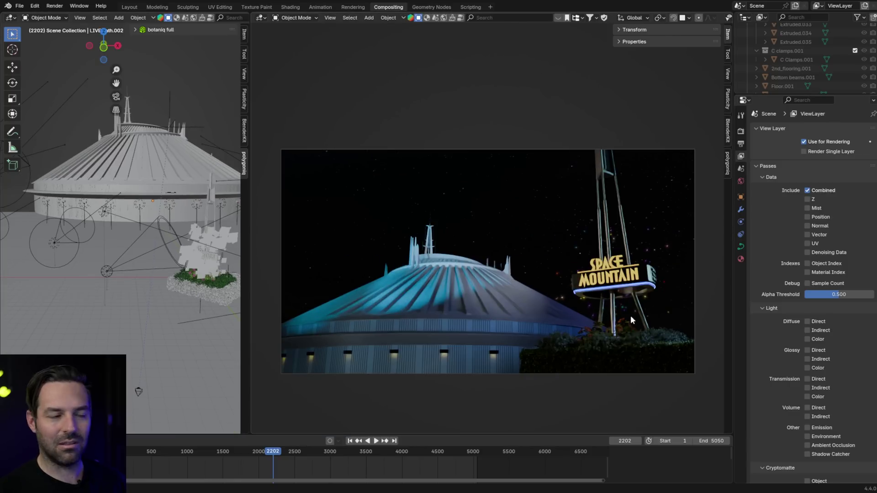
drag(248, 223, 393, 249)
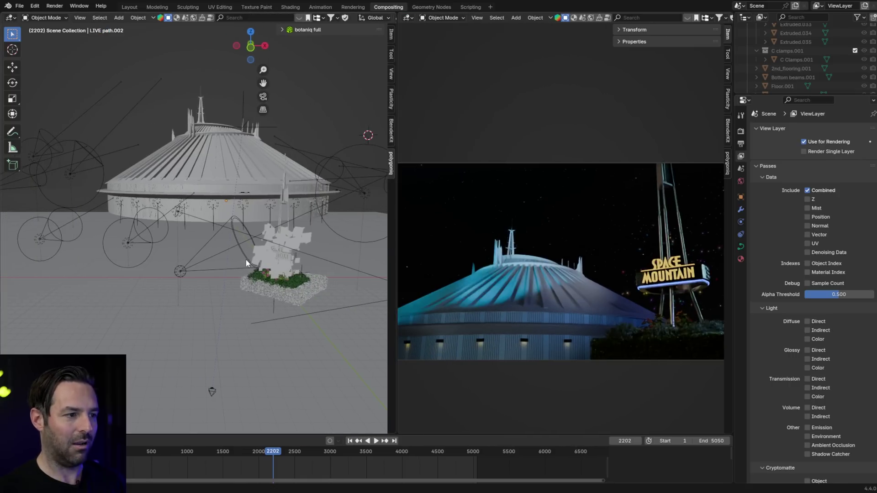
middle_drag(245, 260, 231, 277)
scroll(232, 276, up, 5)
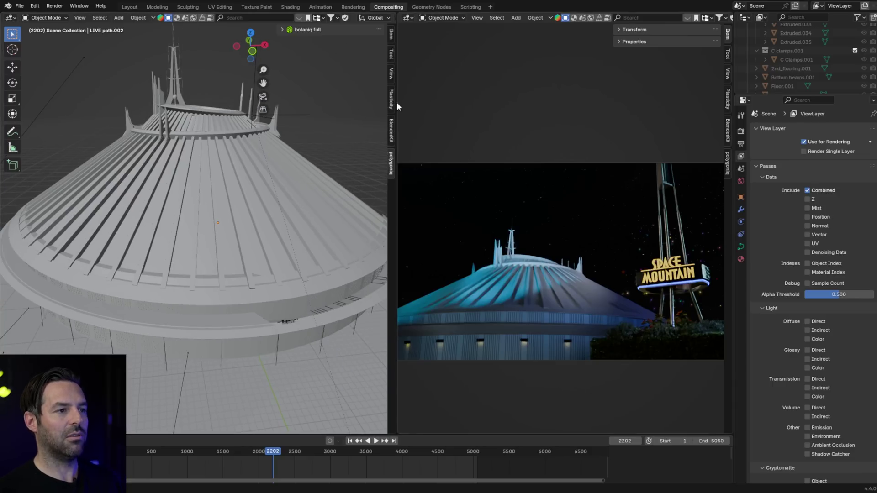
Step: Switch the BlenderKit asset type to materials, select the dome's roof surface and display its material settings
click(175, 20)
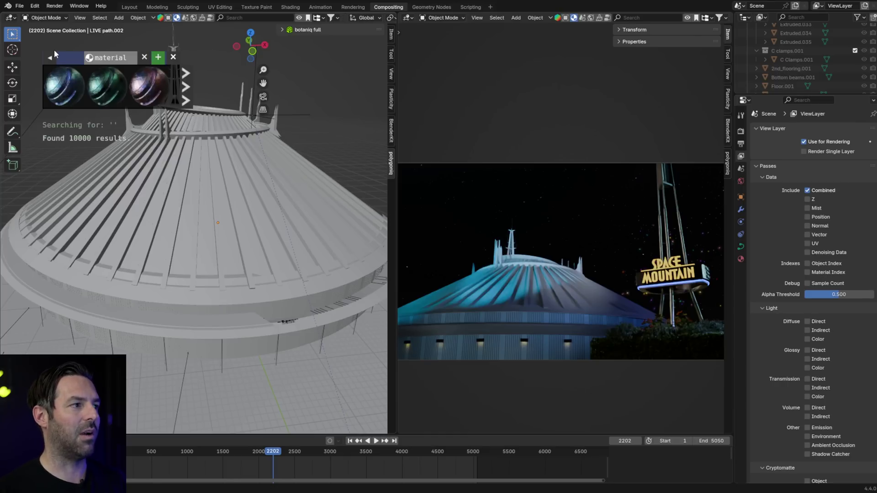
click(241, 183)
click(232, 182)
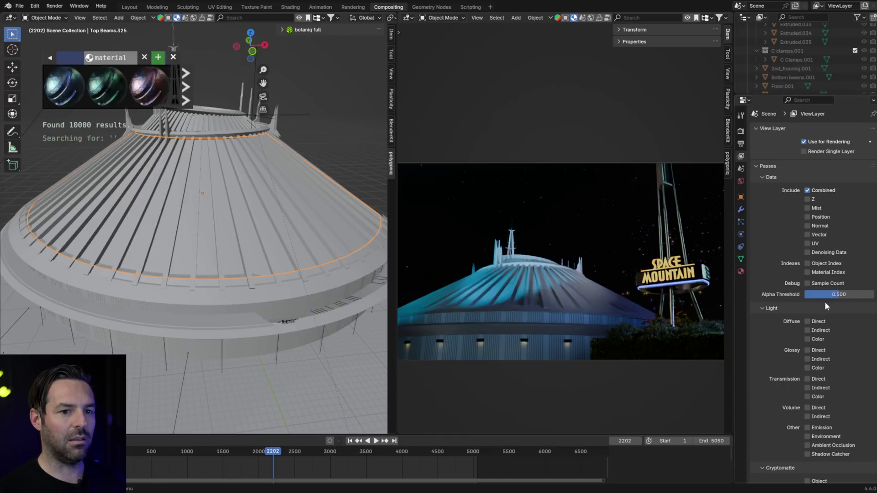
click(741, 272)
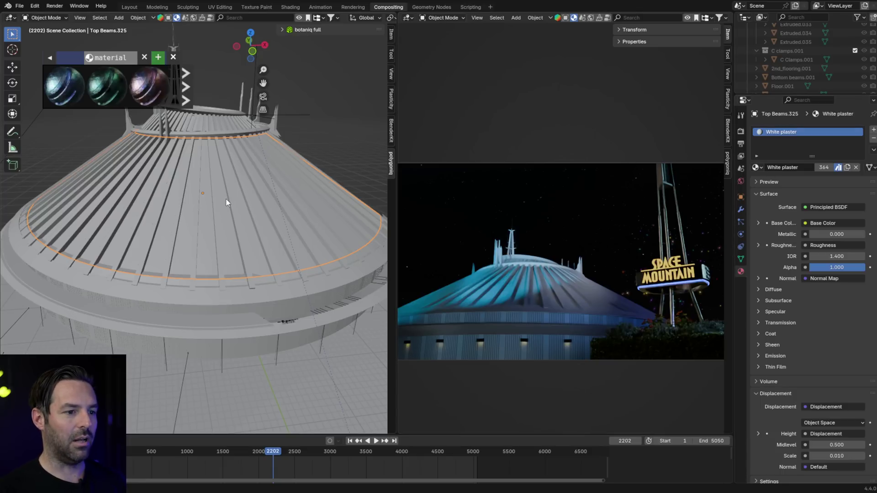
Step: Select the vertical beams on the dome's lower wall and compare their material with the rendered camera view
scroll(304, 268, up, 6)
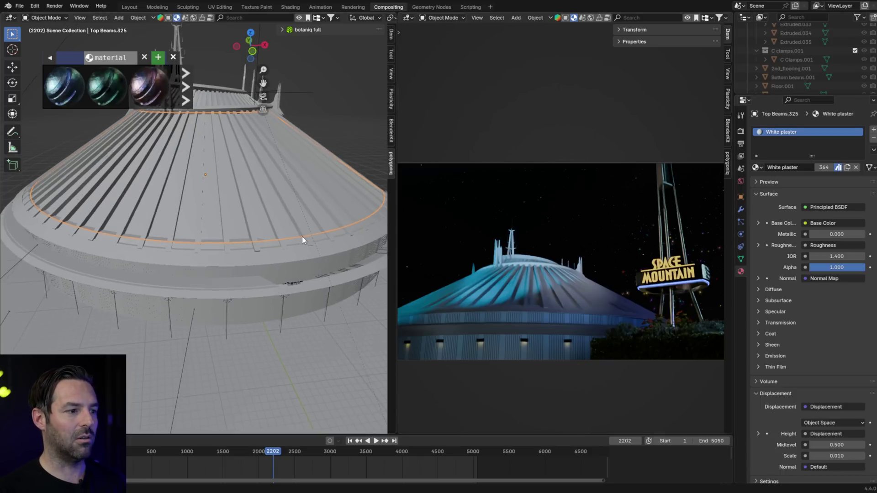
scroll(268, 273, up, 8)
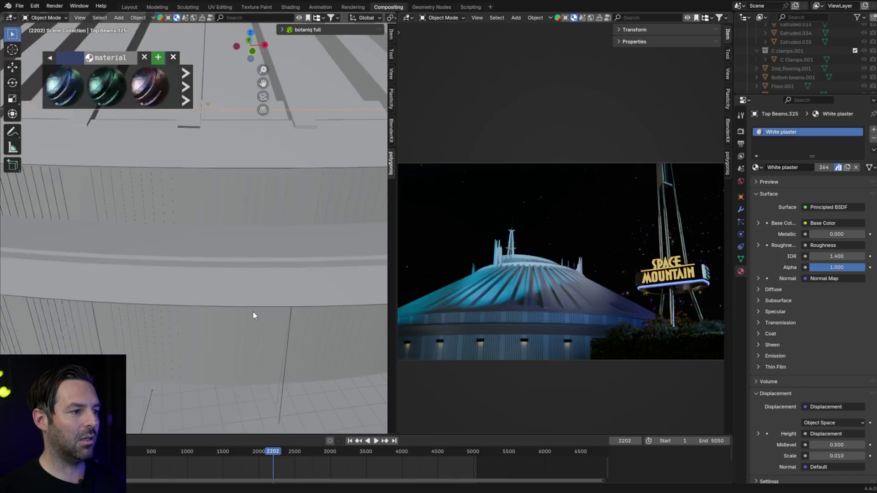
click(204, 256)
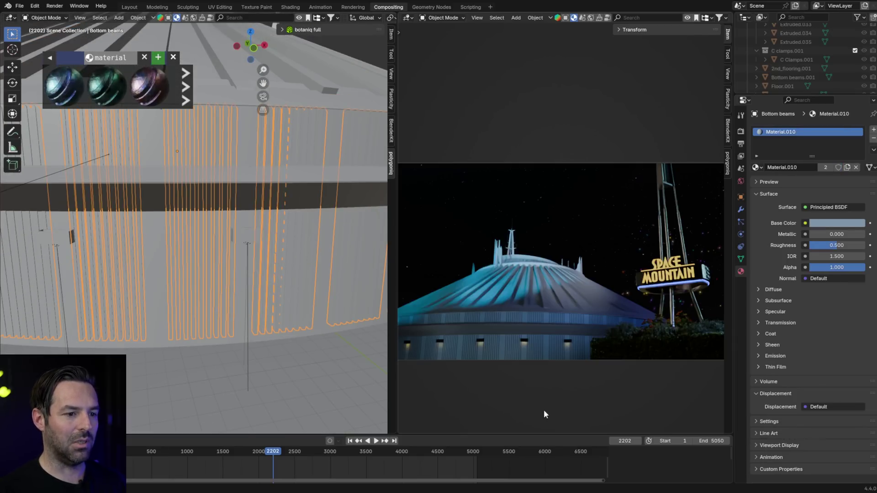
scroll(505, 346, up, 4)
scroll(541, 277, up, 4)
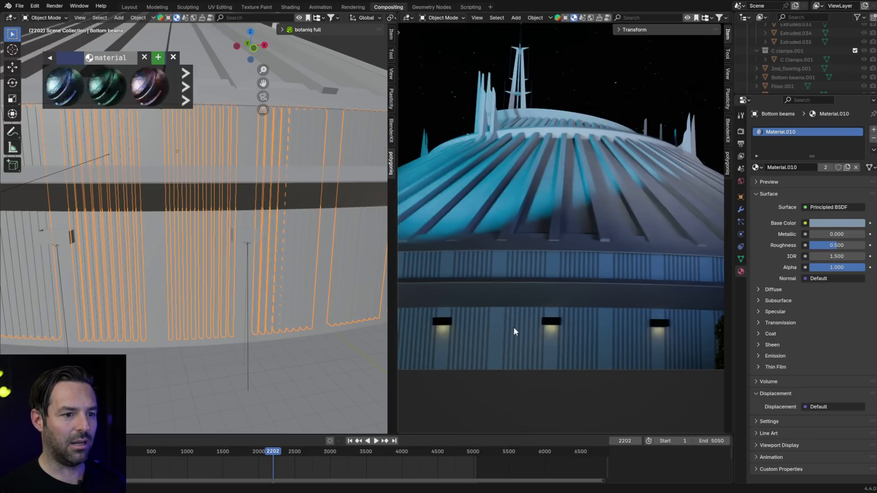
scroll(523, 301, down, 4)
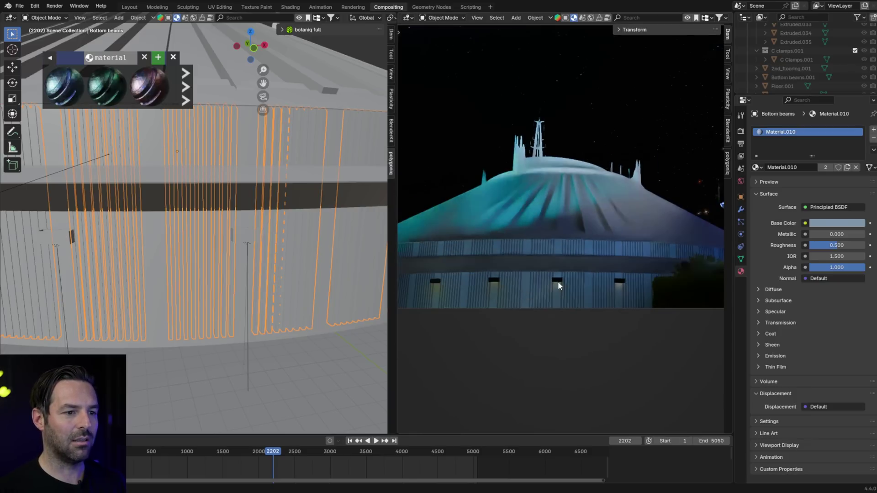
scroll(112, 185, down, 5)
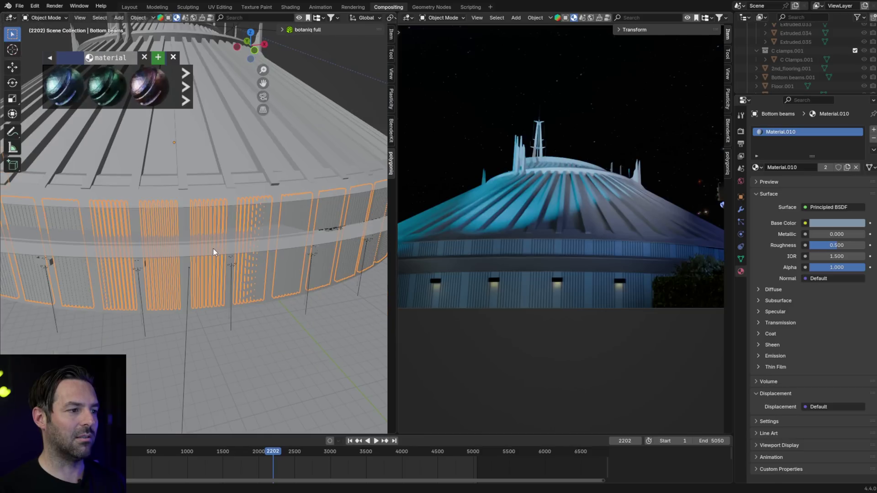
Step: Select one of the area lights mounted on the dome's lower wall to view its light settings
middle_drag(176, 231, 256, 205)
scroll(586, 249, down, 5)
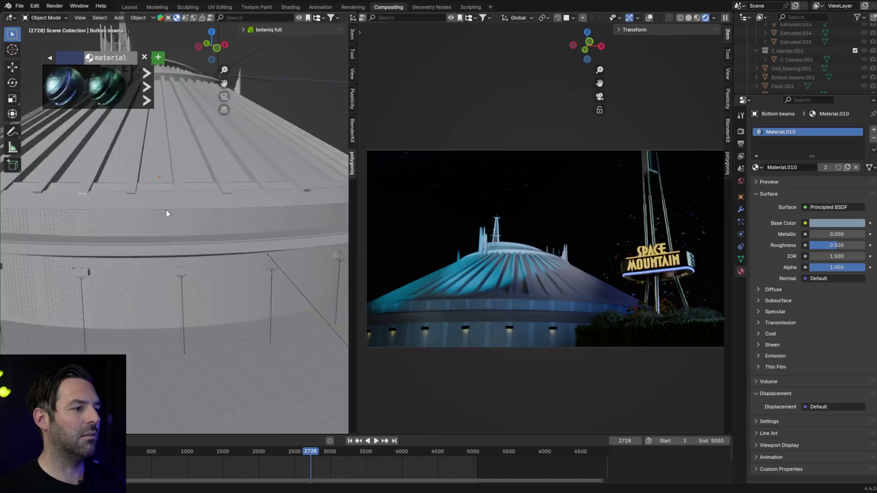
middle_drag(166, 211, 221, 204)
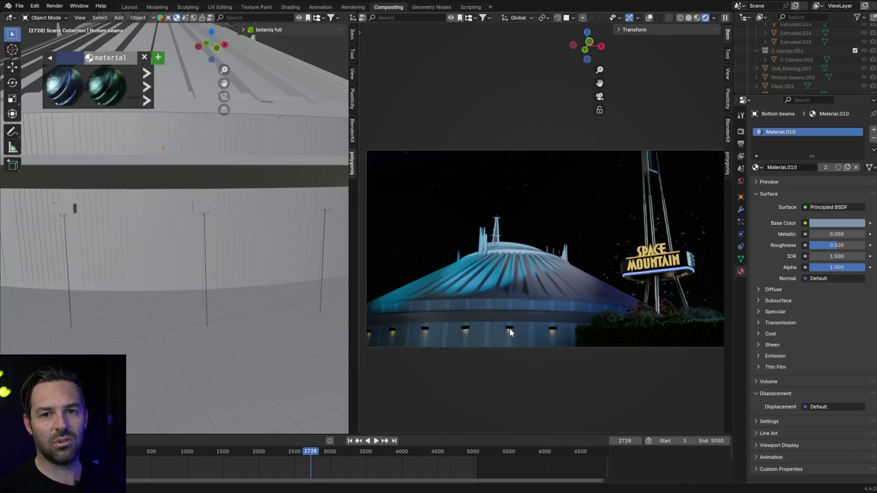
click(197, 211)
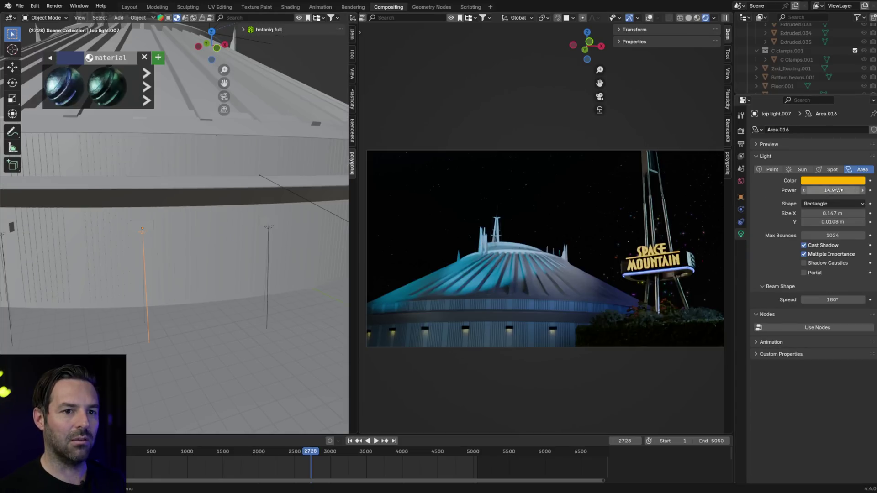
Step: Select the ride vehicle beneath the dome and examine it along with the surrounding coaster tracks
middle_drag(257, 325, 241, 276)
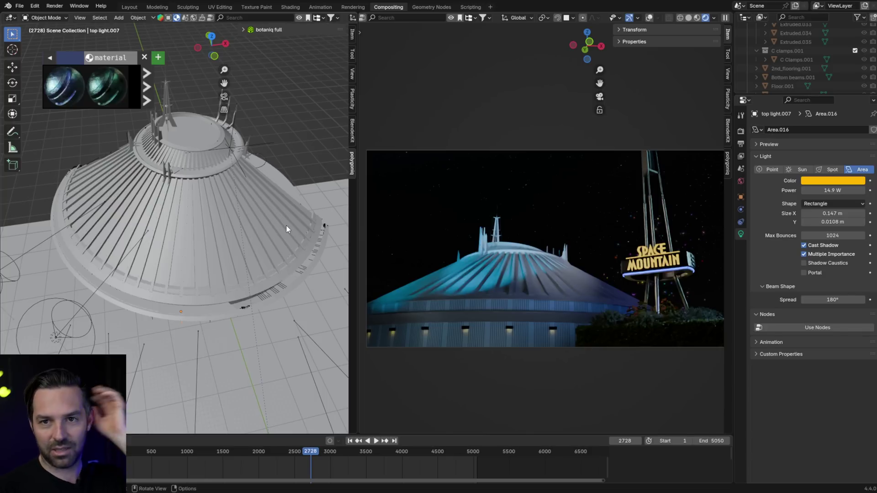
middle_drag(293, 222, 227, 251)
click(220, 294)
click(230, 249)
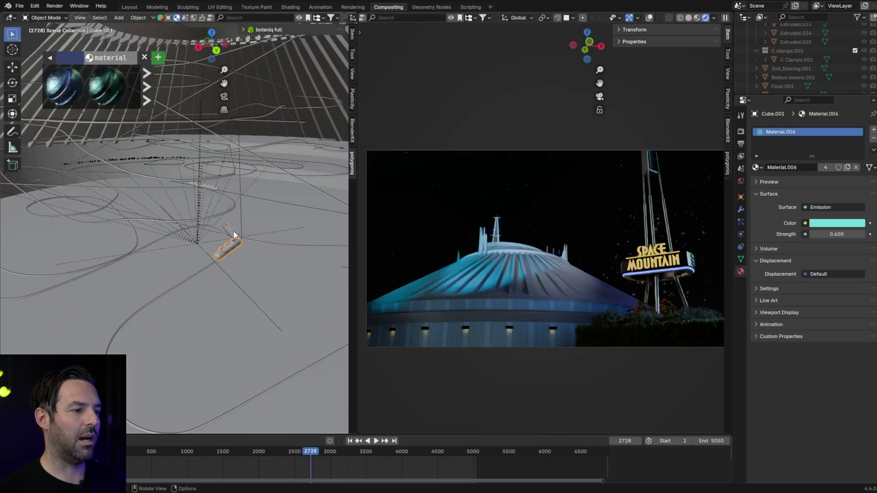
middle_drag(226, 256, 300, 227)
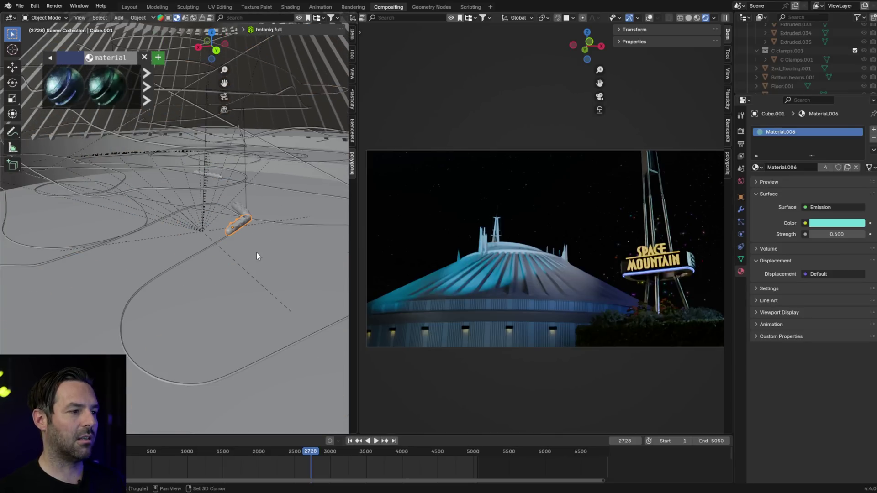
middle_drag(256, 255, 230, 232)
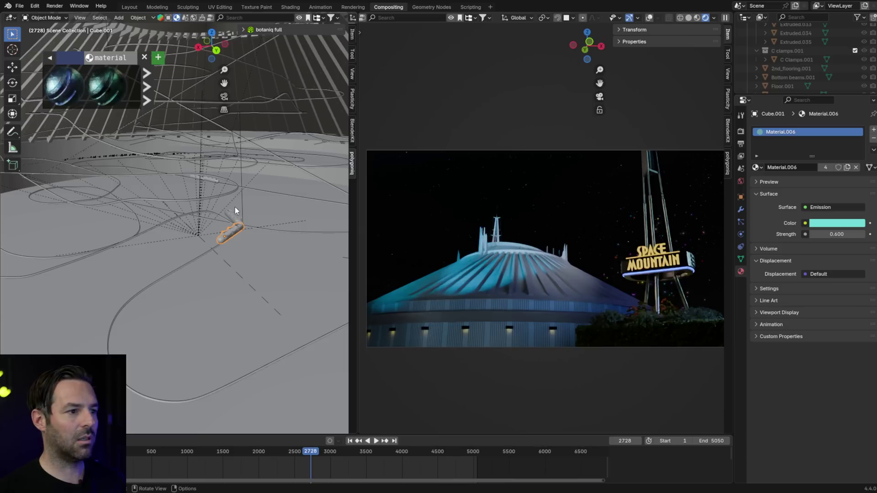
scroll(319, 17, down, 8)
Step: Preview the ride vehicles' emission material in rendered shading, and return the viewport to solid shading
click(341, 17)
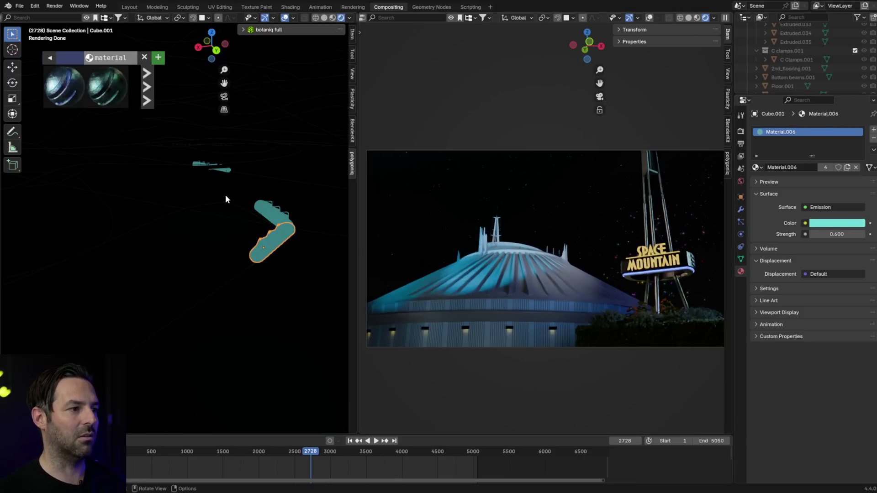
scroll(223, 232, down, 3)
mouse_move(223, 236)
middle_down()
mouse_move(194, 245)
mouse_move(262, 241)
mouse_move(225, 229)
mouse_move(212, 235)
middle_up()
click(324, 17)
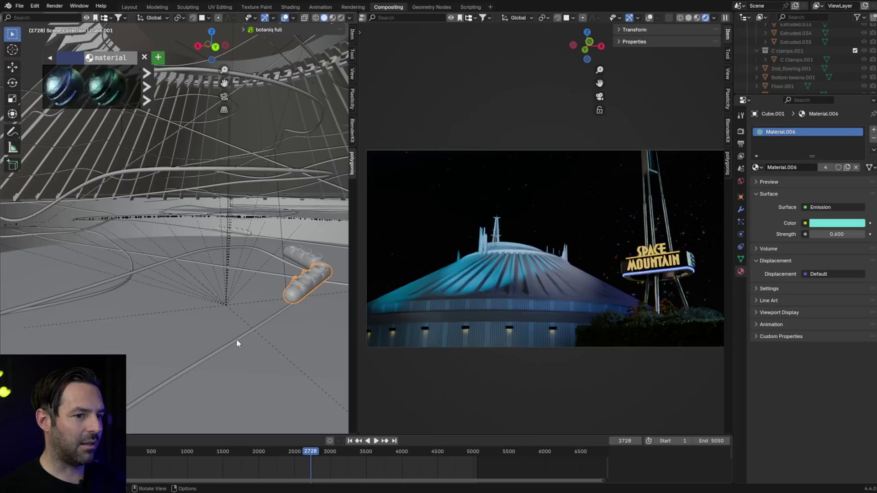
middle_drag(224, 242, 222, 295)
Step: Move the animation to frame 3682 and examine the glowing ride vehicles inside the dome in the rendered view
drag(310, 451, 379, 455)
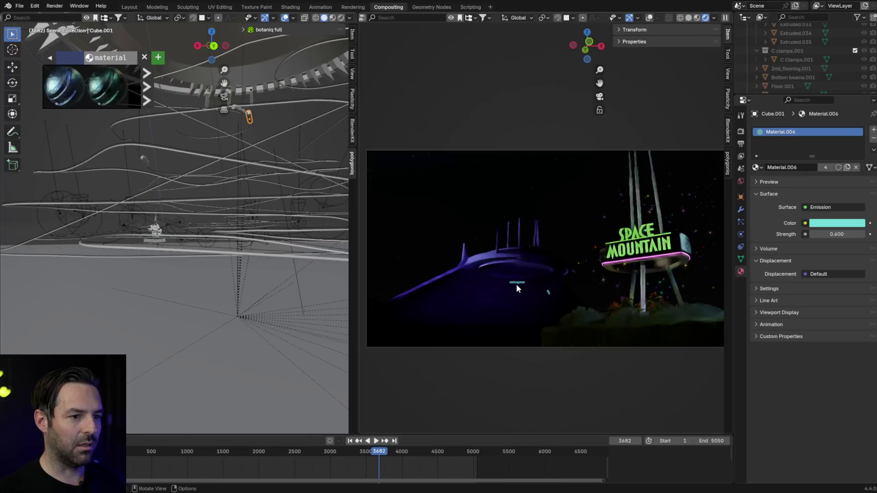
scroll(549, 272, up, 6)
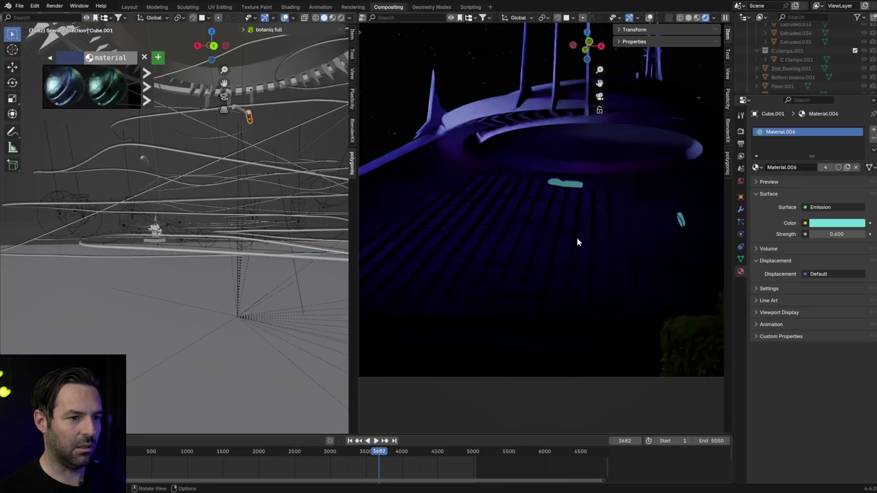
scroll(187, 235, up, 3)
Step: Select the ride path curves beneath the dome and examine how they run through the interior
middle_drag(191, 242, 164, 297)
click(163, 296)
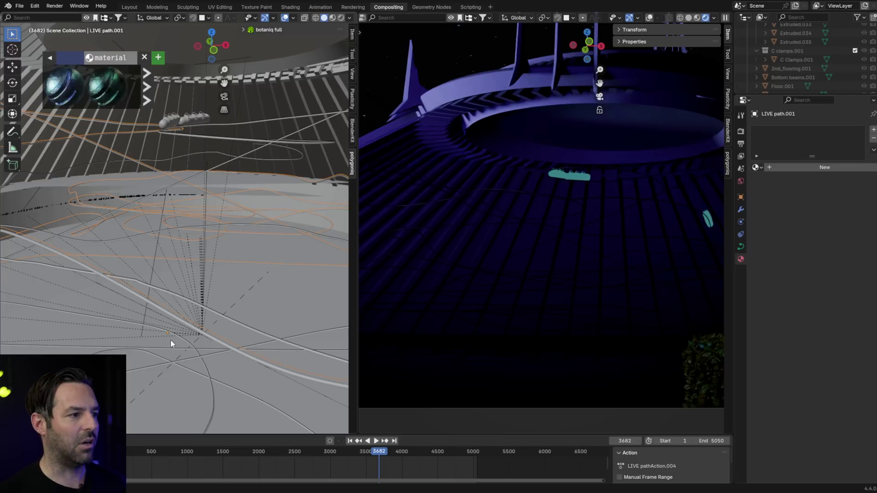
middle_drag(171, 340, 152, 234)
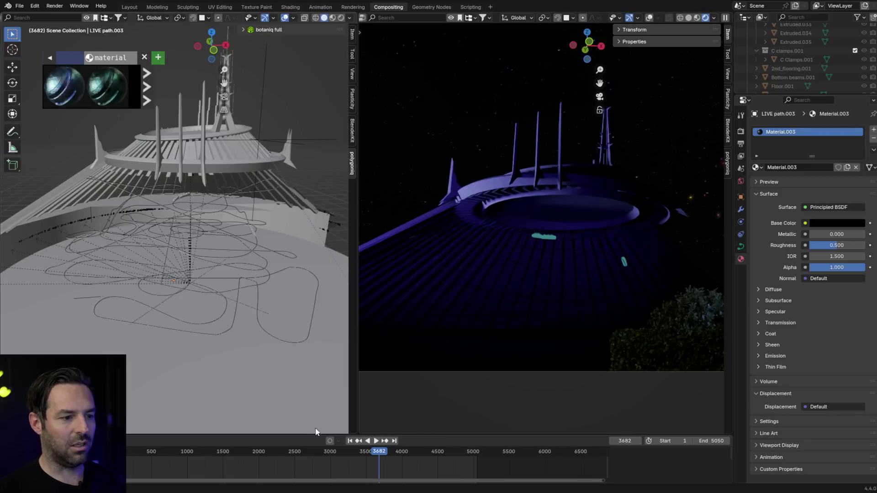
Step: Move the animation to frame 2735 and select the rotation empty at the centre of the dome's interior
drag(377, 454, 311, 456)
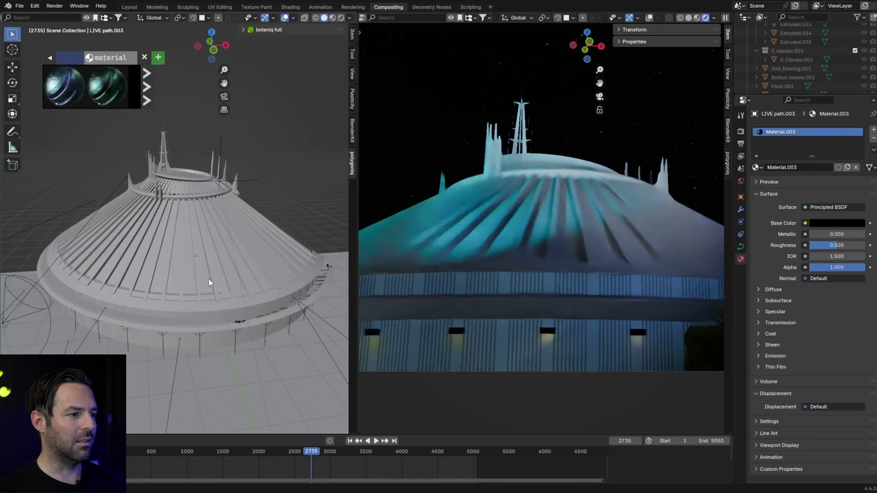
middle_drag(209, 279, 91, 291)
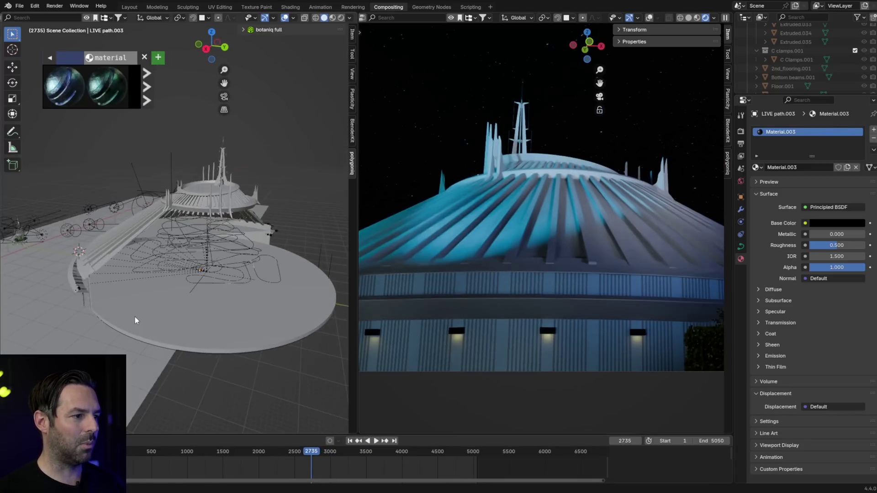
scroll(210, 349, up, 6)
click(229, 284)
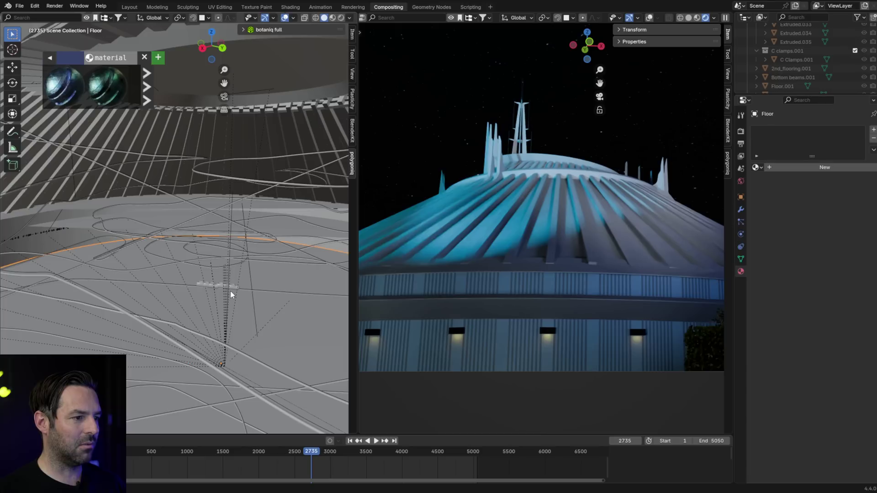
click(223, 355)
shift+middle_drag(223, 354, 207, 256)
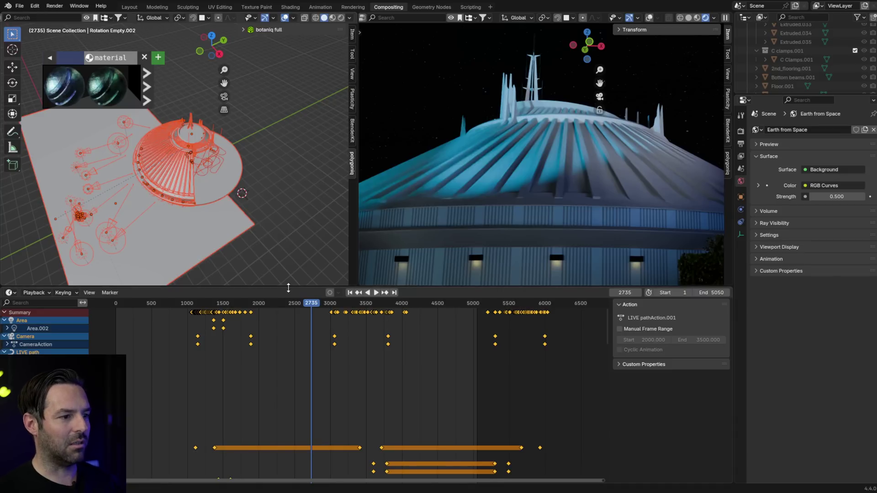
Step: Enlarge the timeline area and examine the keyframes of the scene's animated paths, lights and rotation empties
drag(288, 288, 288, 174)
middle_drag(399, 294, 358, 248)
scroll(374, 325, down, 10)
scroll(377, 338, down, 10)
middle_drag(365, 300, 357, 375)
middle_drag(386, 287, 397, 349)
middle_drag(394, 307, 371, 319)
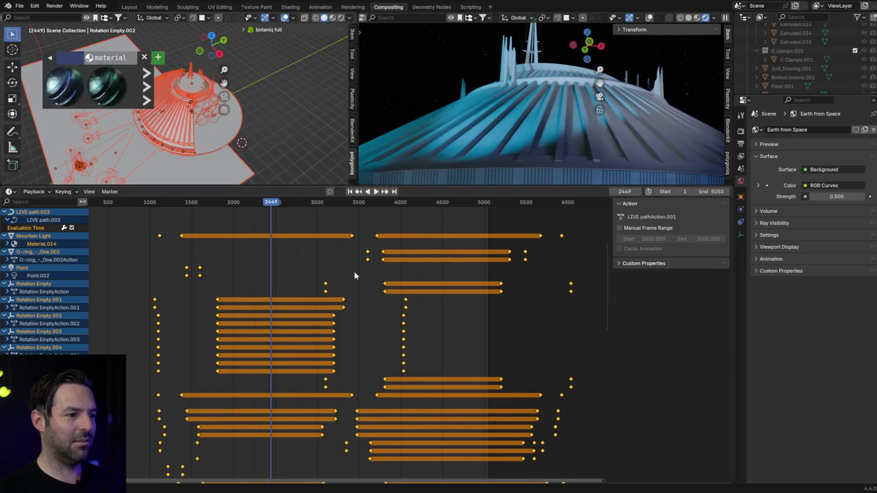
middle_drag(355, 271, 365, 286)
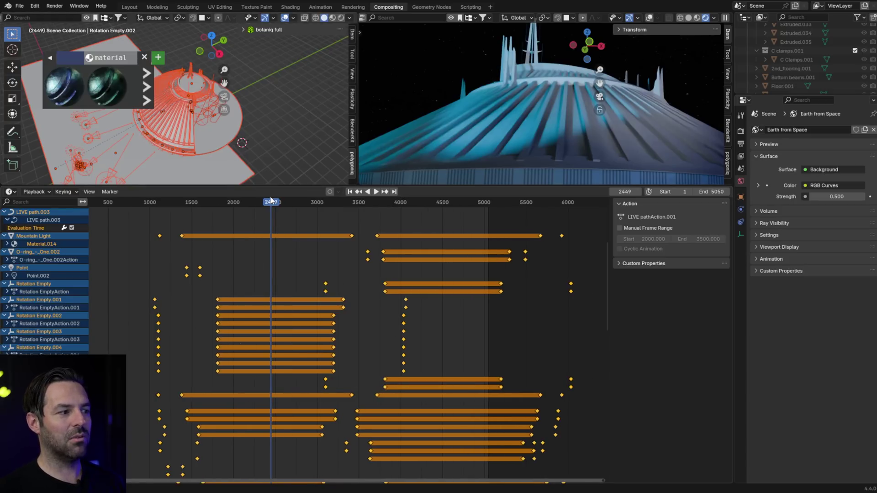
Step: Scrub the animation to frame 3821 to review the transparent-roof shot of the ride vehicles
key(space)
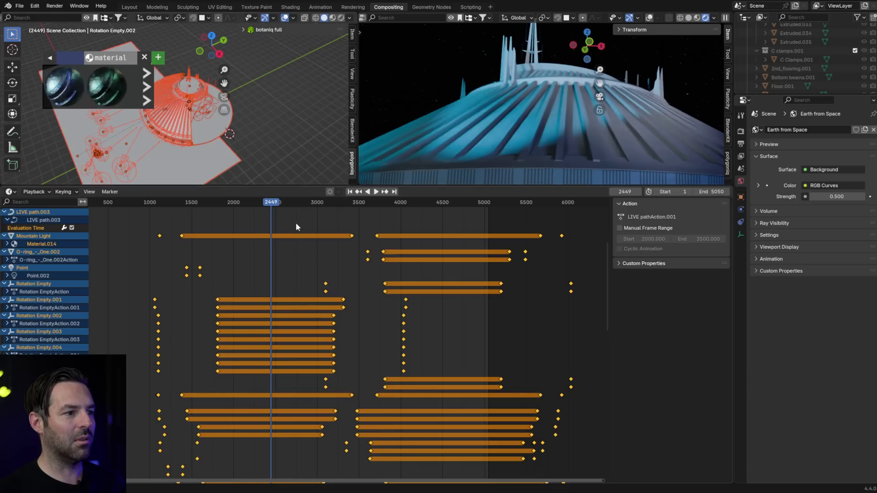
drag(288, 205, 386, 225)
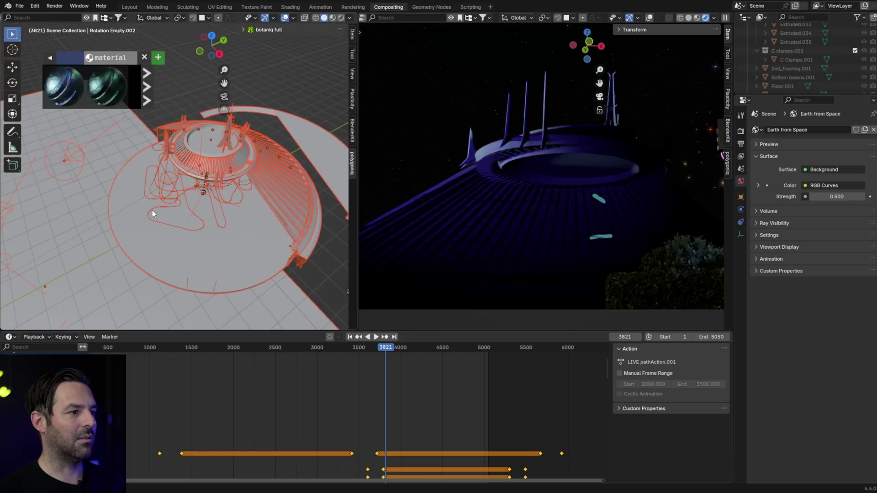
Step: Return the render preview to the camera view, scrub back to frame 2502 and play part of the exterior dome shot
middle_drag(213, 204, 242, 201)
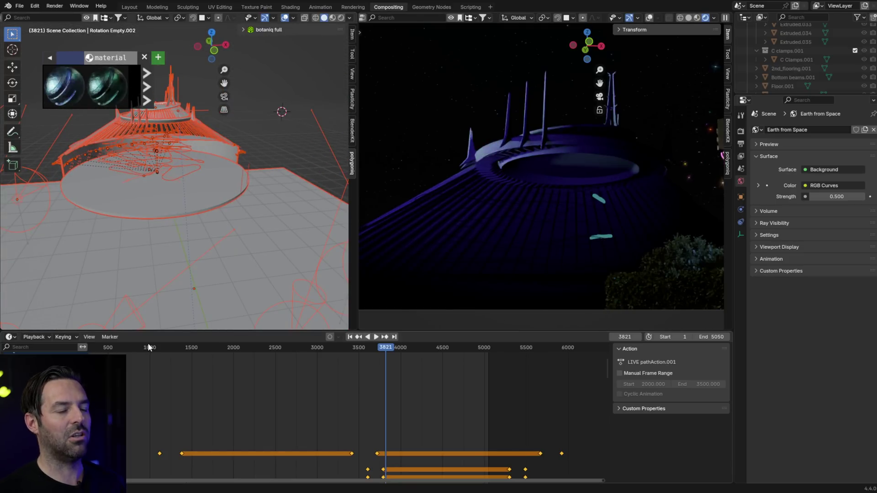
key(KP_0)
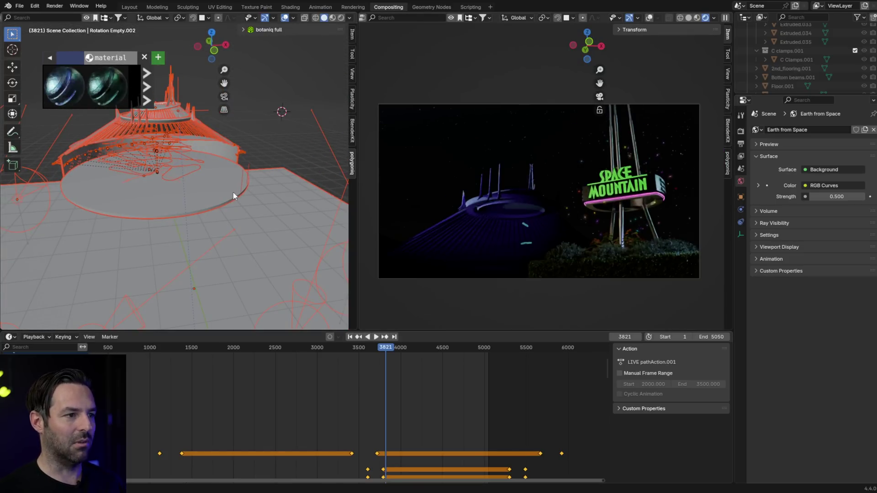
click(230, 236)
drag(192, 352, 276, 361)
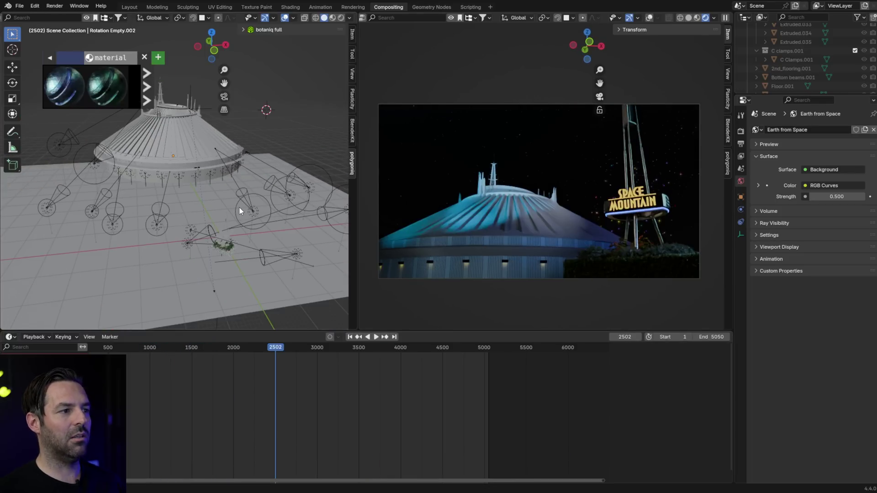
click(237, 360)
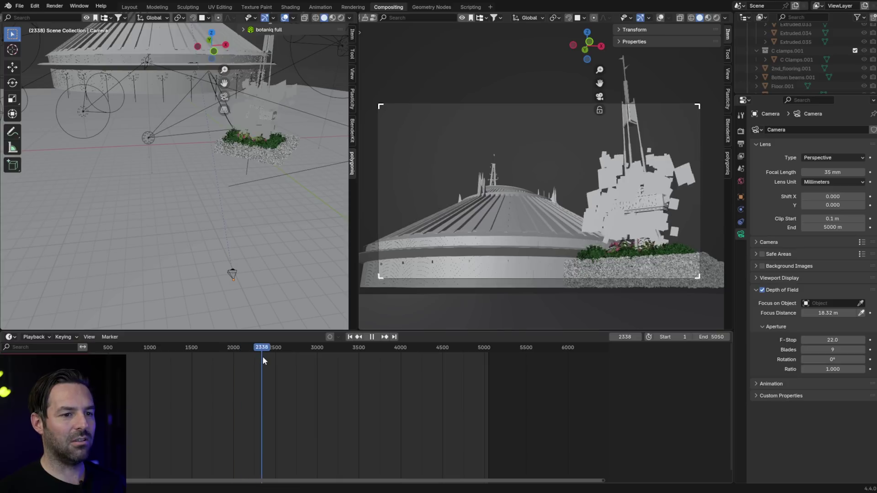
key(space)
Step: Select the flare particles around the sign and move the animation to frame 3026
click(253, 127)
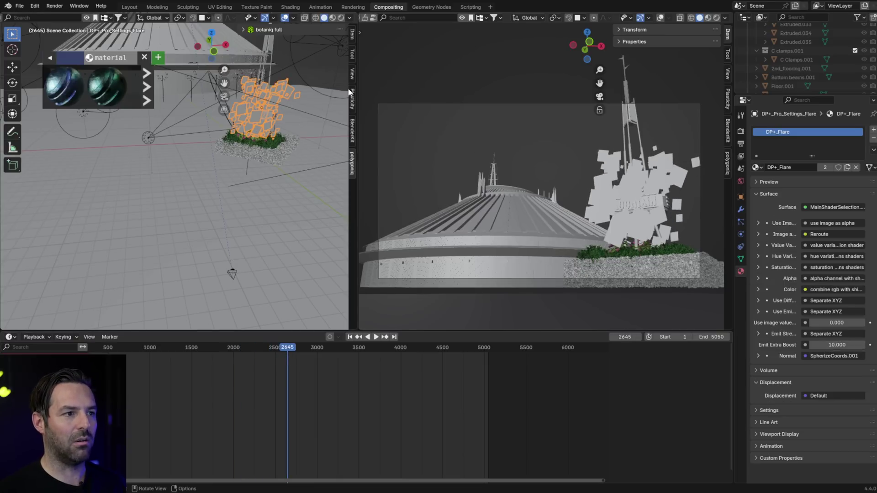
click(320, 104)
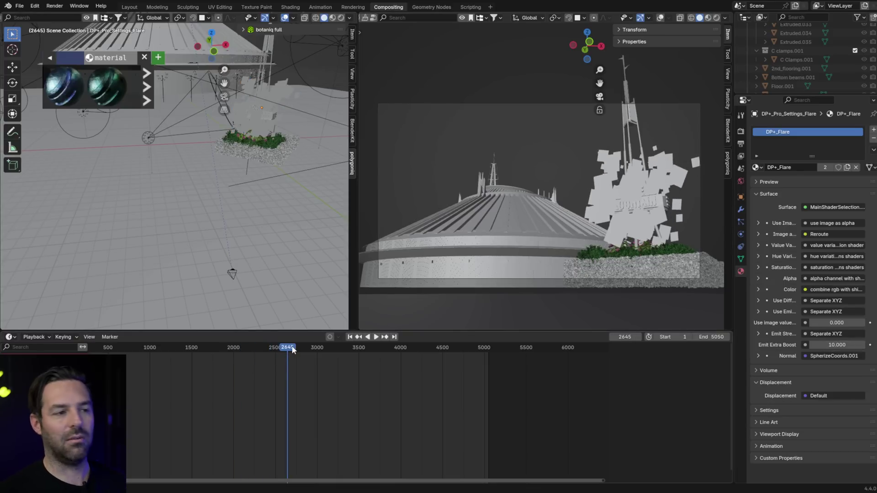
drag(293, 350, 319, 401)
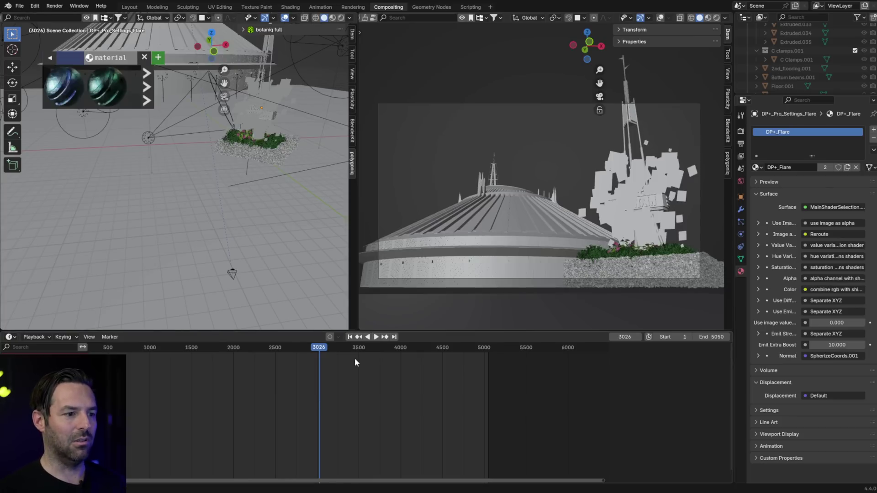
Step: Inspect the sign and its planter from close up and select the cement ground beneath them
middle_drag(256, 219, 255, 195)
scroll(257, 182, up, 6)
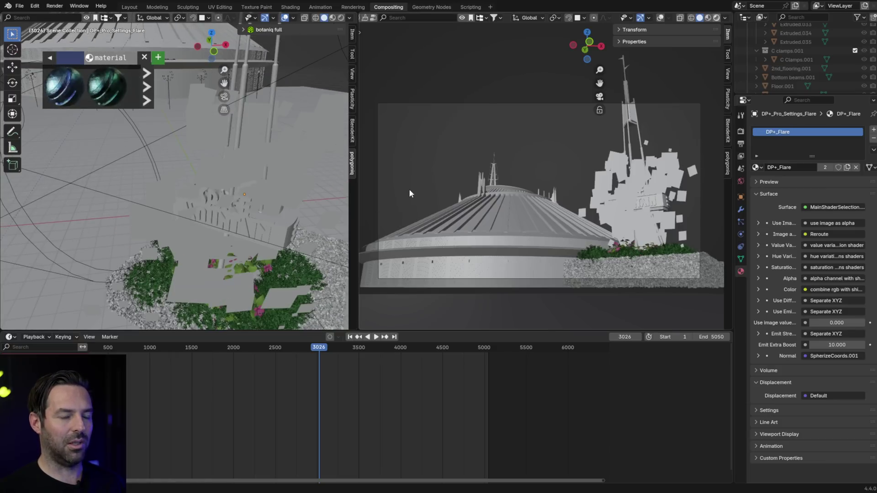
scroll(274, 234, up, 3)
click(255, 228)
scroll(253, 228, down, 3)
click(254, 228)
mouse_move(257, 215)
middle_down()
mouse_move(266, 223)
mouse_move(264, 210)
middle_up()
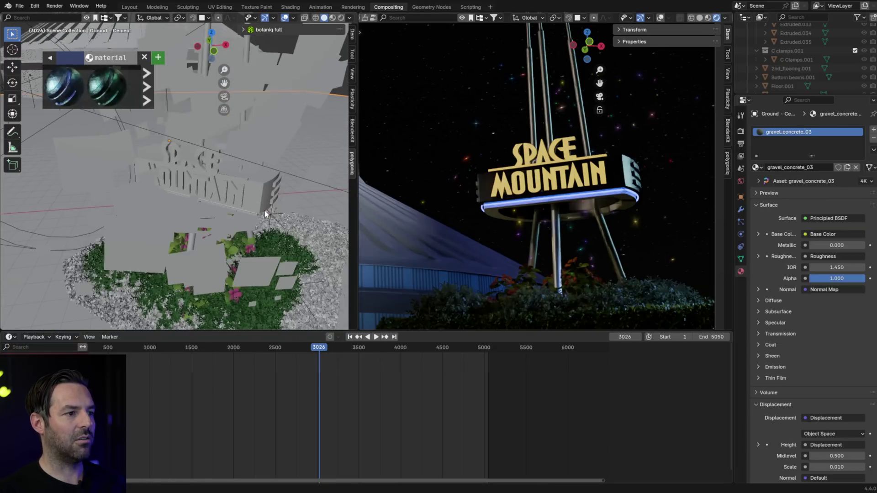
Step: Select the Steel Glossy body of the Space Mountain sign and examine its lettering up close
click(264, 210)
scroll(604, 207, up, 4)
scroll(226, 192, up, 3)
scroll(224, 196, down, 3)
scroll(228, 191, up, 4)
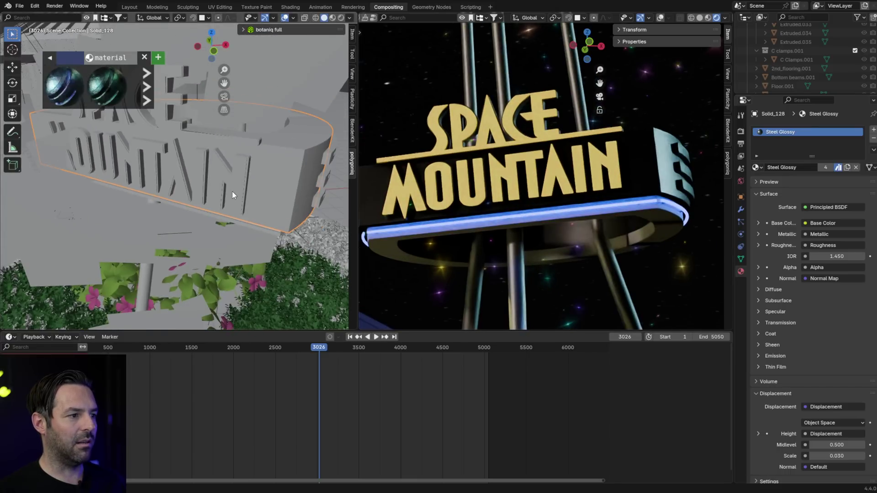
scroll(232, 192, up, 4)
Step: Select the sign's front tube light and scrub to frame 4652 and back to 3095 to review its emission colour changes
click(202, 96)
scroll(224, 124, down, 4)
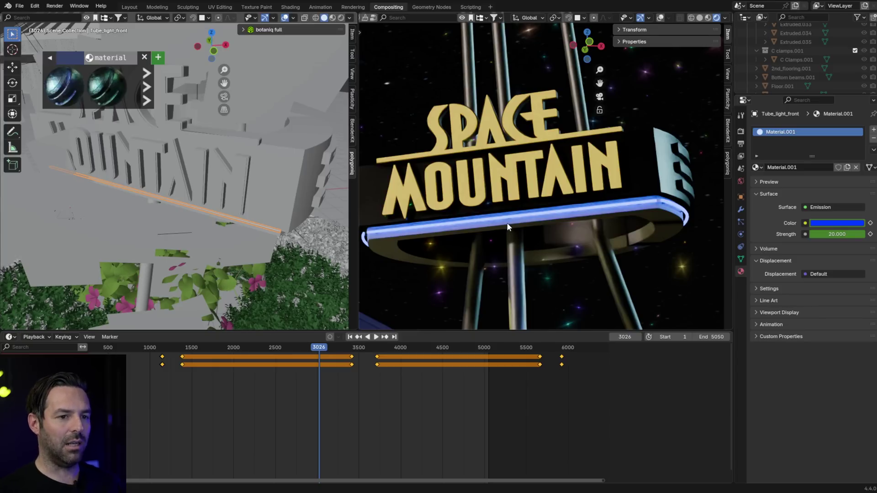
click(829, 223)
drag(323, 350, 357, 350)
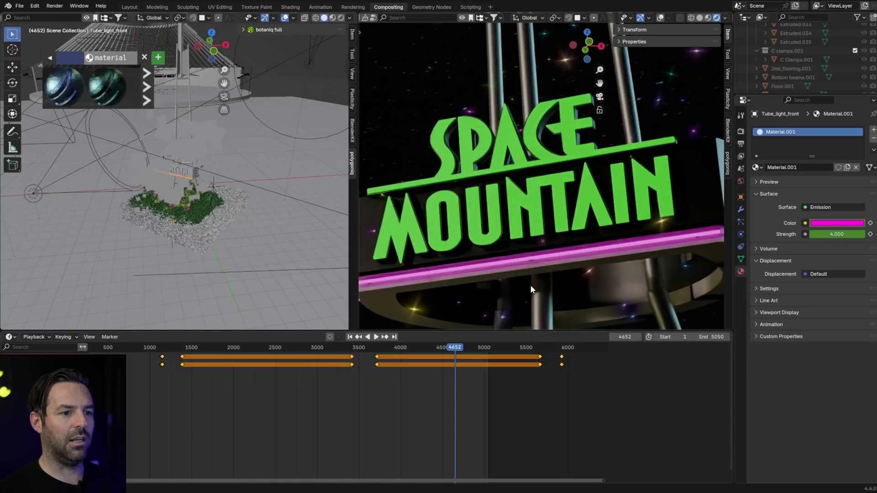
drag(464, 347, 327, 349)
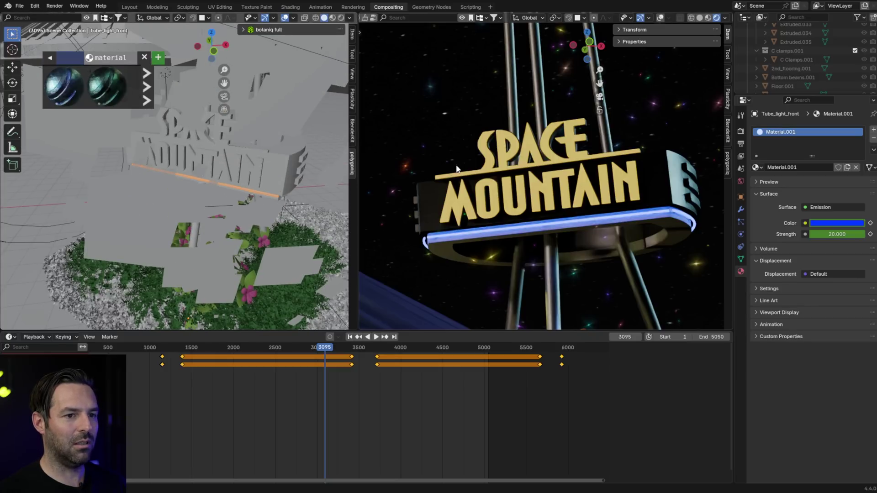
Step: Select the flare particles around the sign and review their Dust Particles+ modifier settings
click(235, 138)
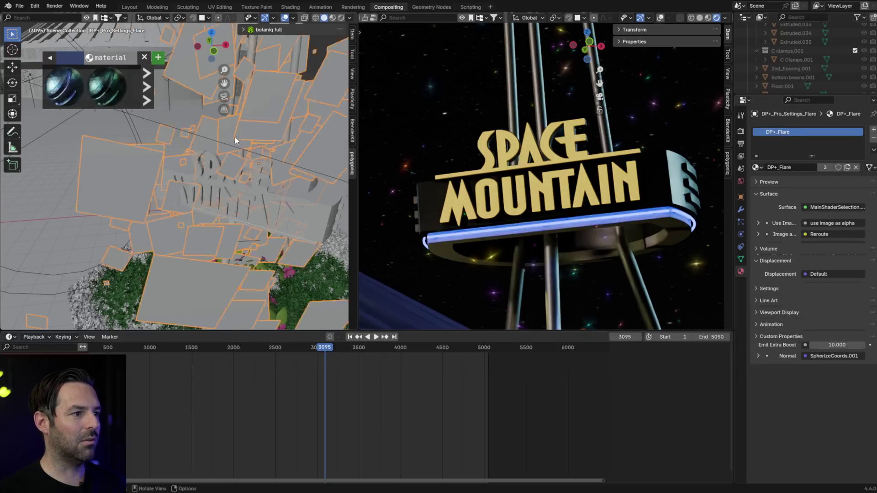
click(741, 209)
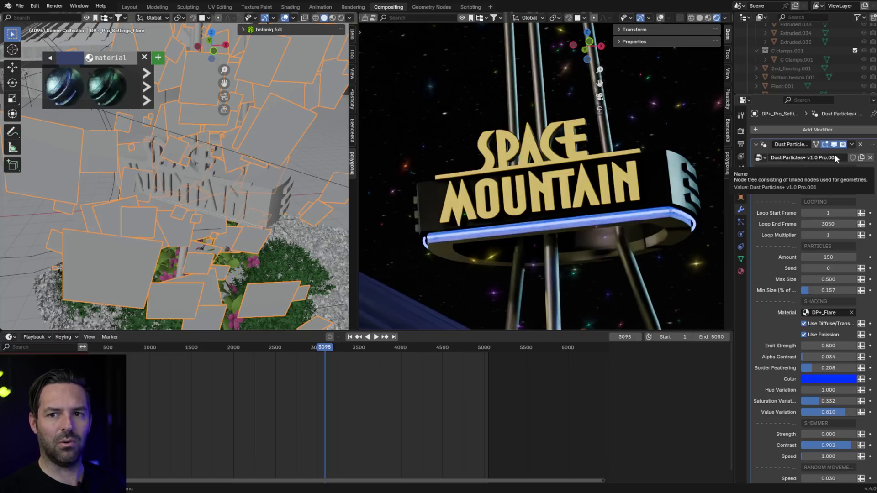
scroll(874, 249, down, 4)
scroll(863, 348, down, 4)
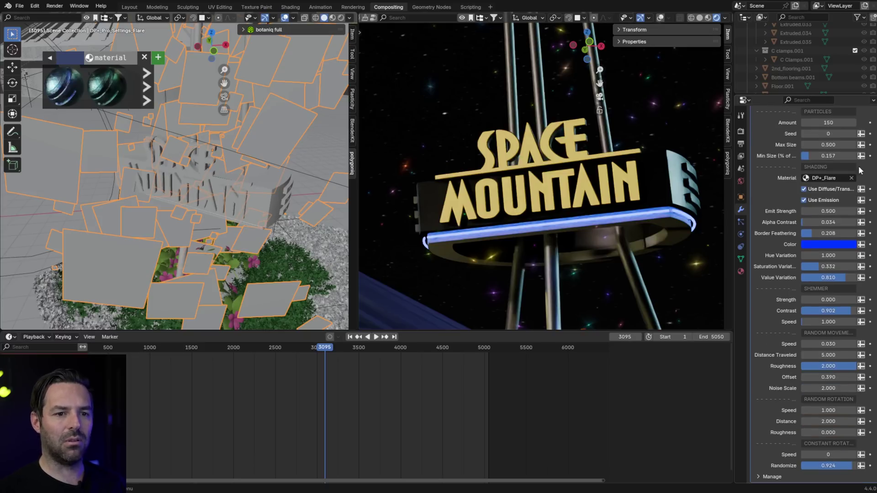
Step: Enlarge the timeline area and switch it to the Geometry Node Editor to show the Dust Particles+ node tree
drag(439, 332, 439, 184)
click(11, 187)
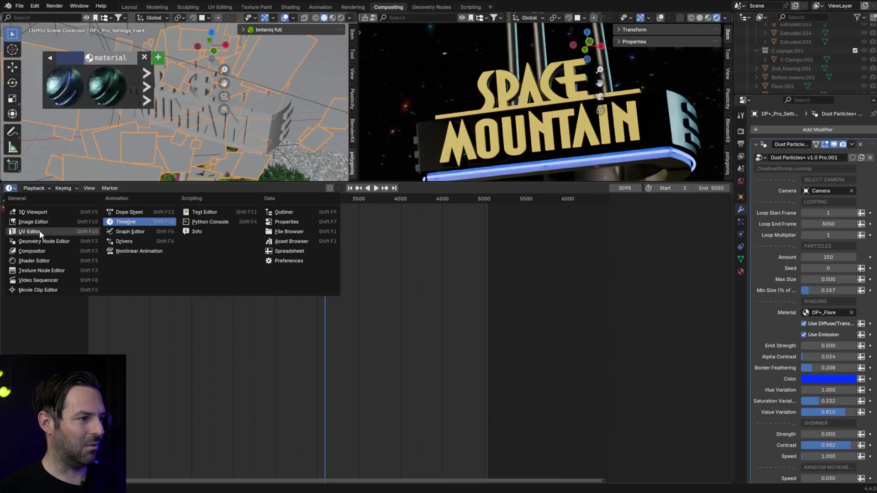
click(130, 232)
click(6, 189)
key(shift+F3)
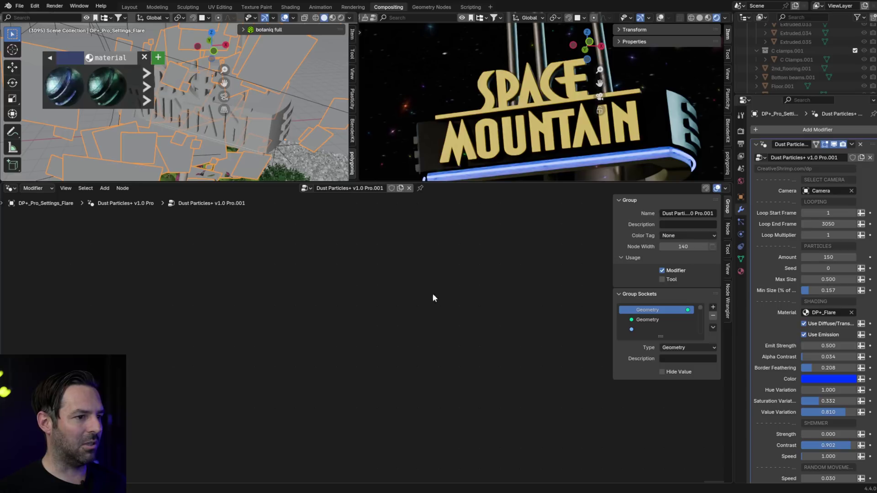
key(Home)
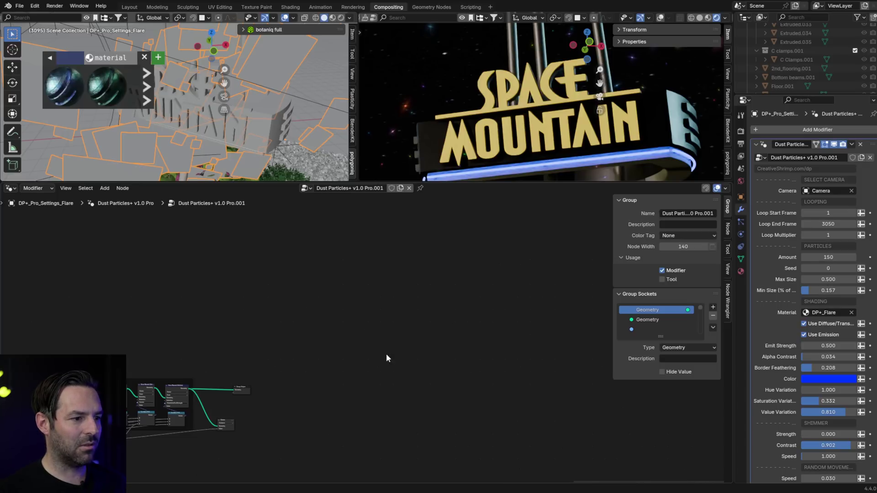
Step: Examine the Dust Particles+ node tree, from its grouped frames through to the material sends nodes
middle_drag(94, 311, 391, 322)
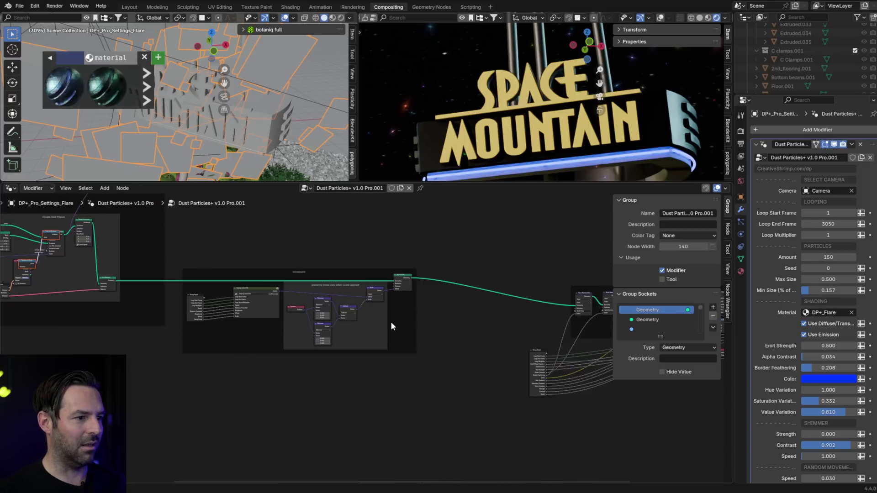
scroll(384, 325, down, 7)
middle_drag(335, 252, 359, 328)
scroll(355, 385, up, 12)
middle_drag(356, 385, 378, 314)
middle_drag(533, 389, 25, 324)
middle_drag(375, 339, 237, 350)
mouse_move(365, 364)
middle_down()
mouse_move(274, 351)
mouse_move(339, 269)
mouse_move(338, 258)
mouse_move(362, 320)
middle_up()
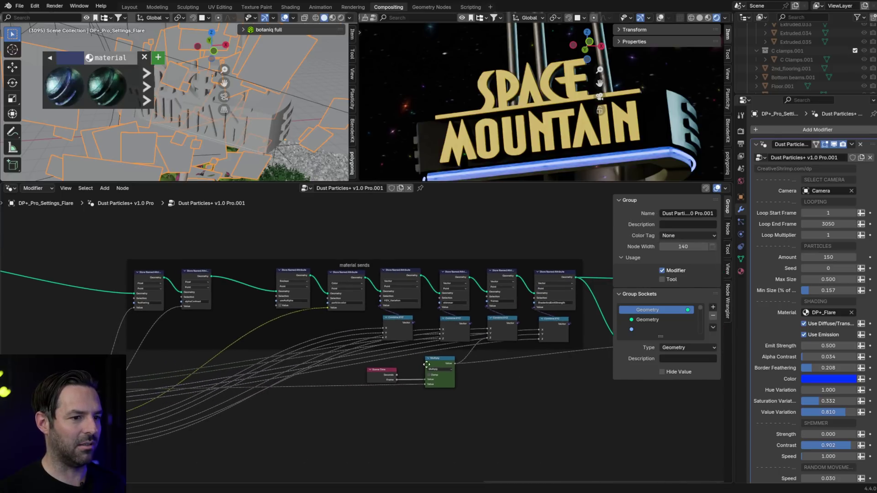
key(Home)
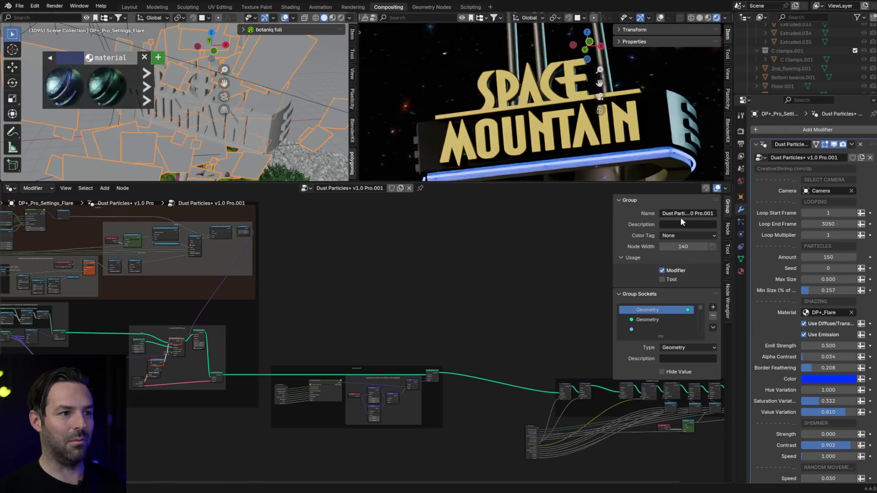
Step: Switch the node editor area back to the Timeline and shrink it to enlarge the viewports
click(11, 188)
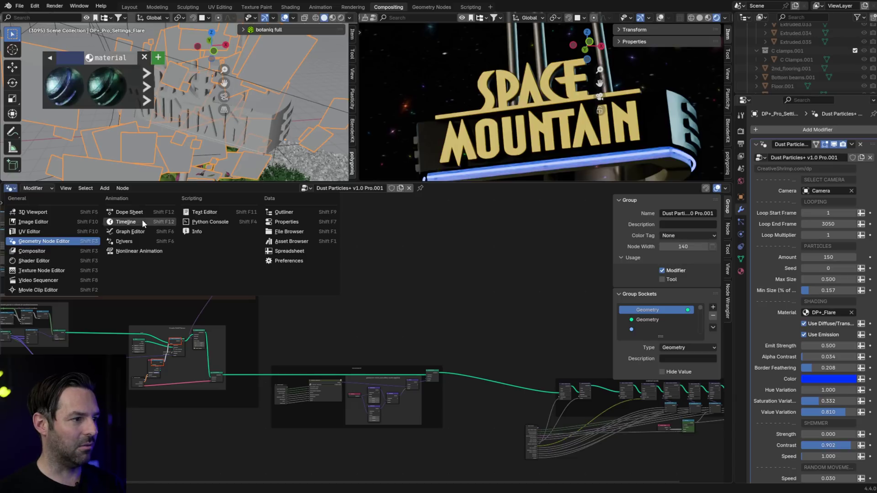
click(121, 224)
drag(419, 183, 419, 392)
shift+middle_drag(244, 310, 237, 316)
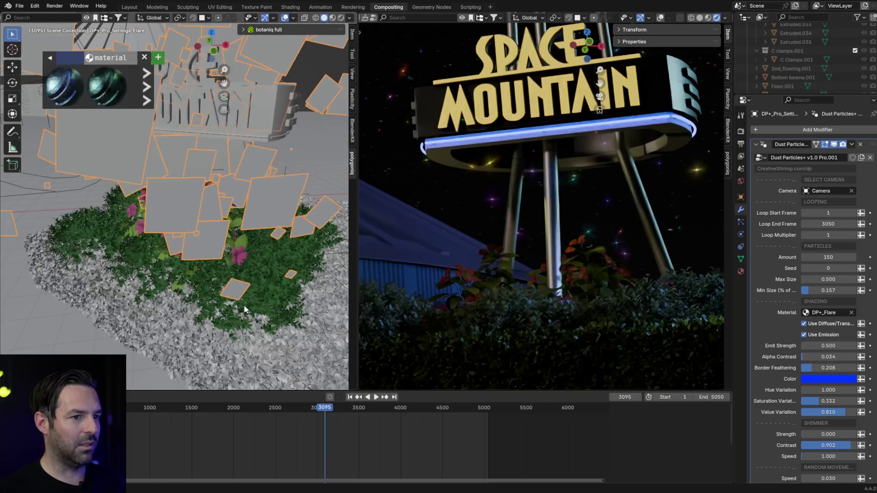
Step: Select the hibiscus plant beneath the sign and review its botaniq full adjustment and animation options in a widened viewport
click(141, 251)
middle_drag(179, 269, 190, 256)
click(201, 259)
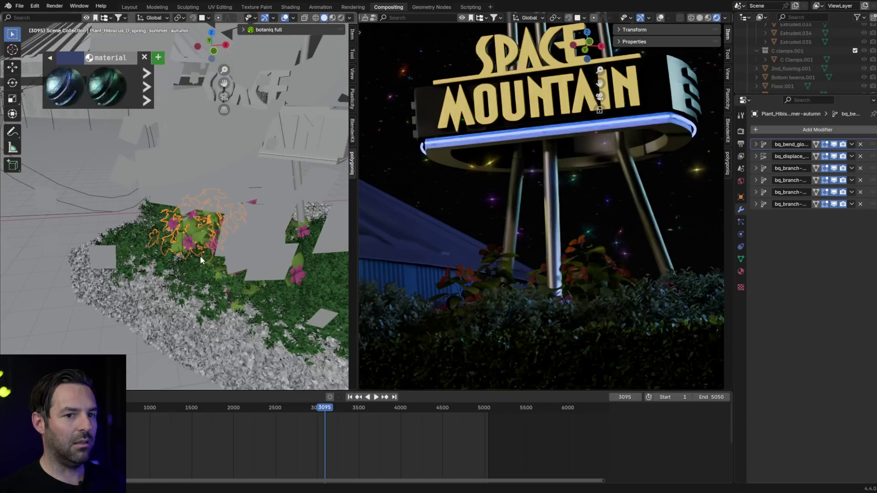
click(247, 32)
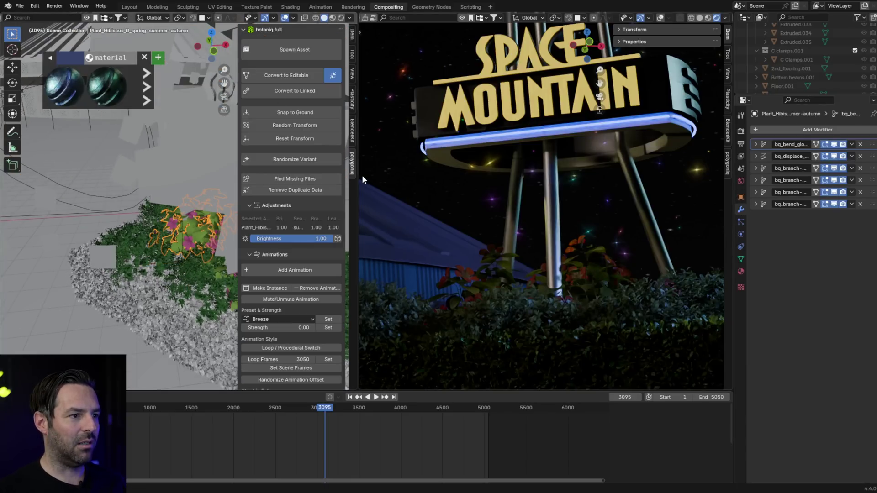
drag(360, 179, 455, 179)
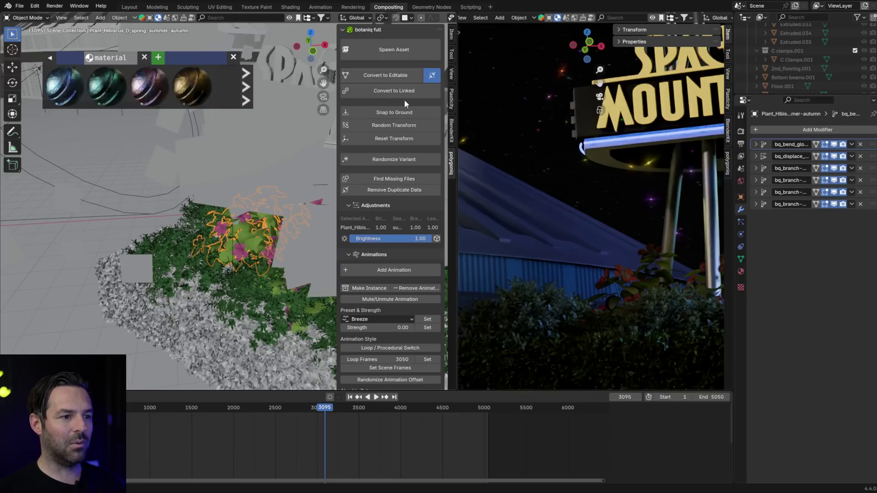
scroll(404, 101, down, 6)
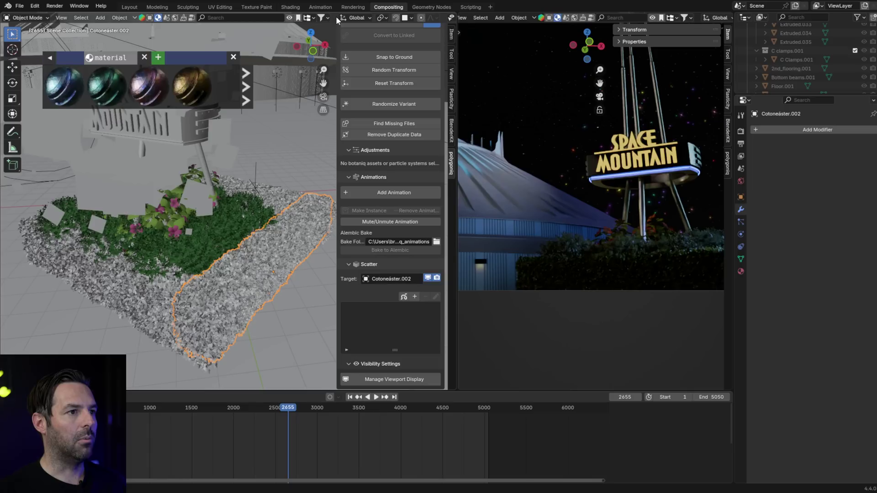
Step: Collapse the botaniq full options and widen the render preview to review the dome and sign together
scroll(418, 106, up, 1)
key(a)
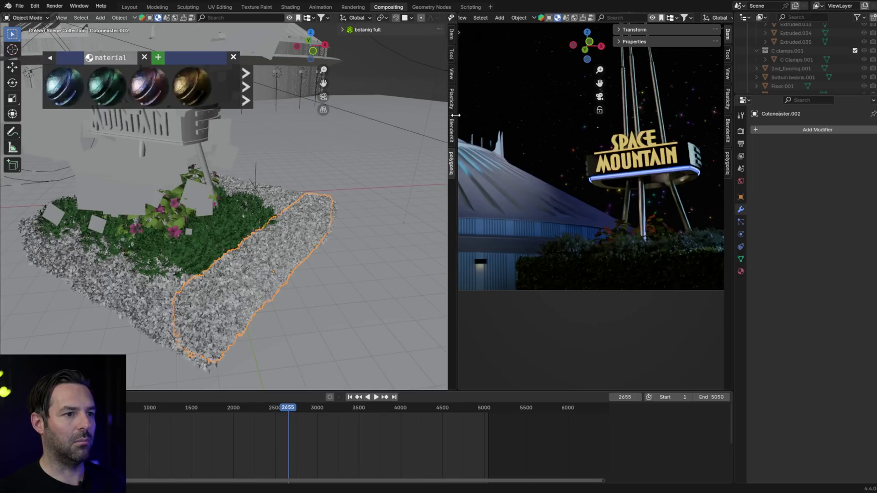
drag(455, 115, 354, 116)
scroll(240, 257, down, 5)
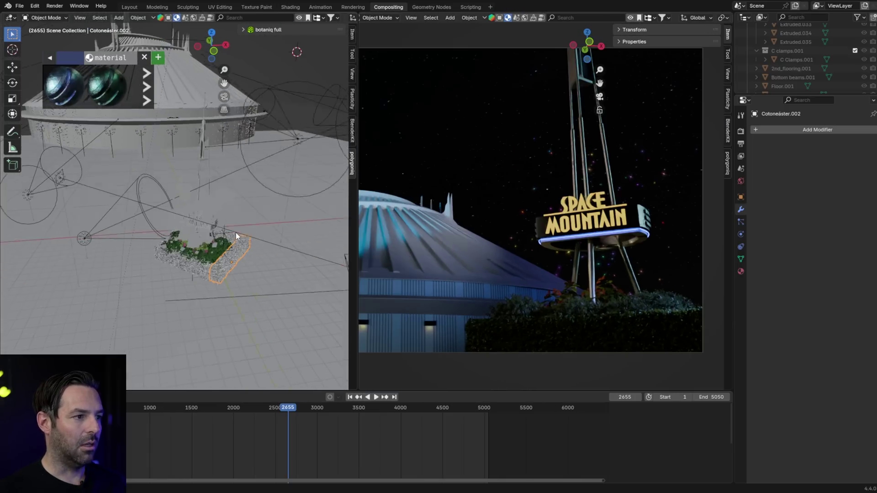
scroll(236, 232, down, 2)
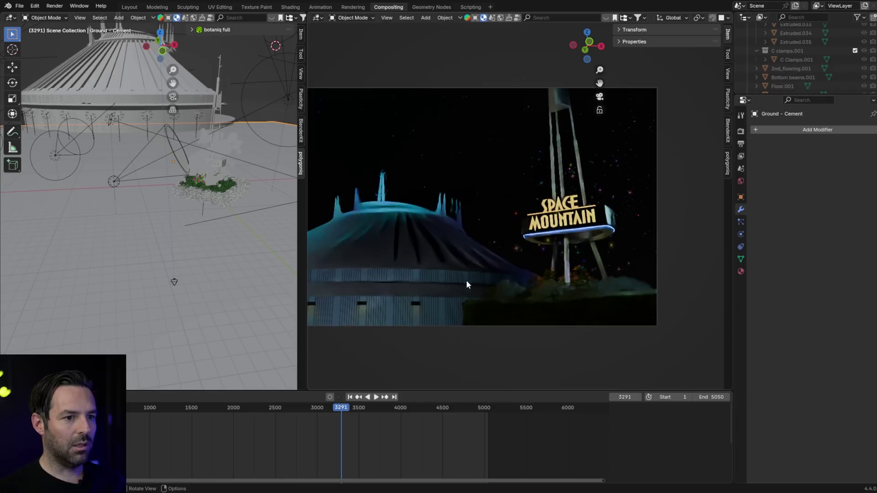
Step: Widen the scene viewport, look at the dome from above and scrub to frame 3768 to review how its structure opens
middle_drag(466, 280, 485, 288)
middle_drag(164, 229, 192, 237)
drag(307, 168, 497, 173)
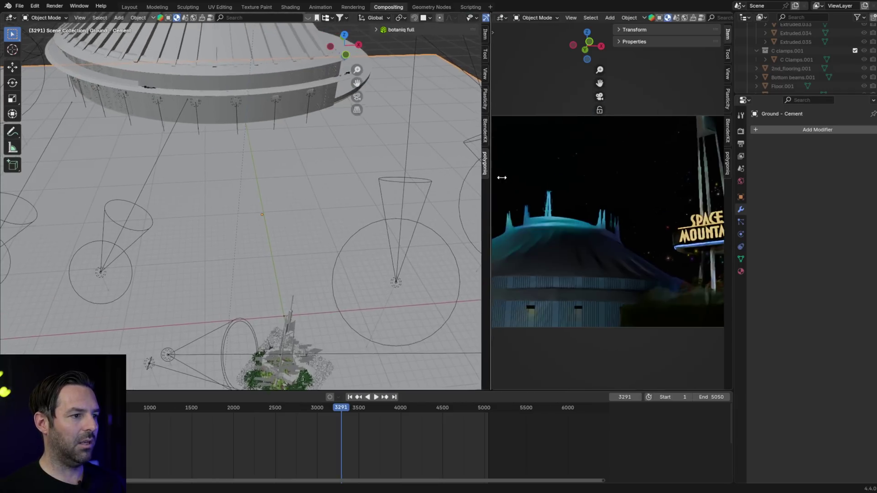
middle_drag(497, 174, 313, 245)
scroll(320, 320, up, 2)
drag(336, 410, 440, 418)
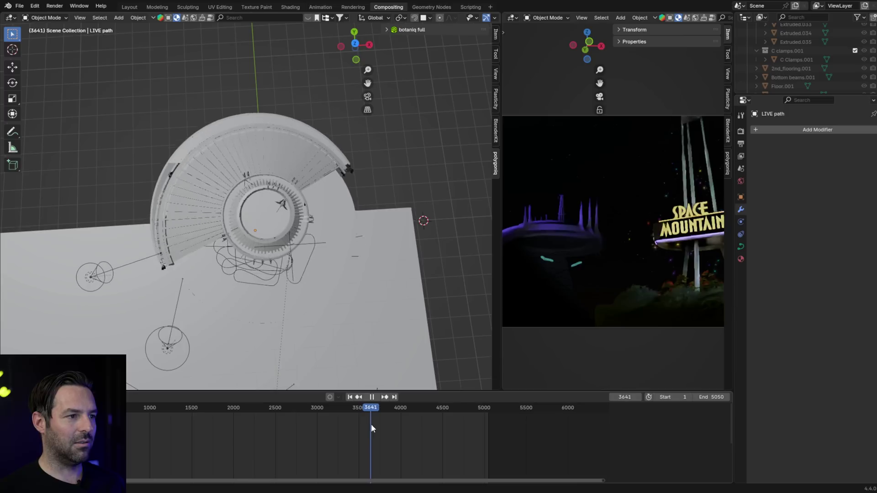
mouse_move(371, 424)
mouse_down()
mouse_move(389, 423)
mouse_move(371, 426)
mouse_move(382, 426)
mouse_up()
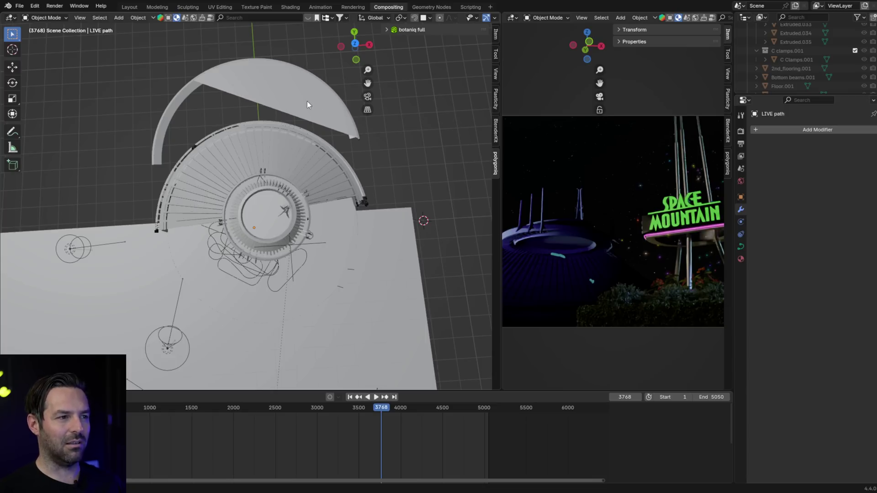
scroll(275, 86, up, 3)
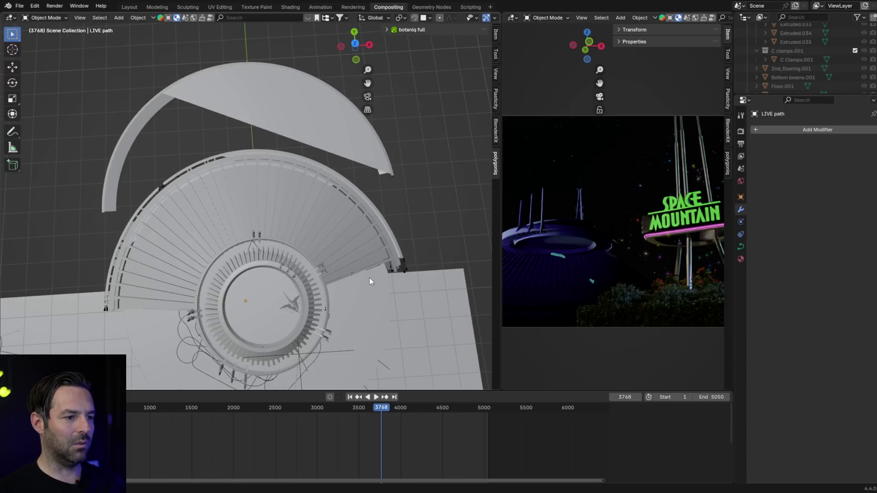
Step: Scrub back to frame 3095 and view the closed dome together with the spotlights surrounding it
middle_drag(338, 184, 356, 256)
drag(380, 410, 325, 440)
key(space)
shift+middle_drag(313, 304, 354, 287)
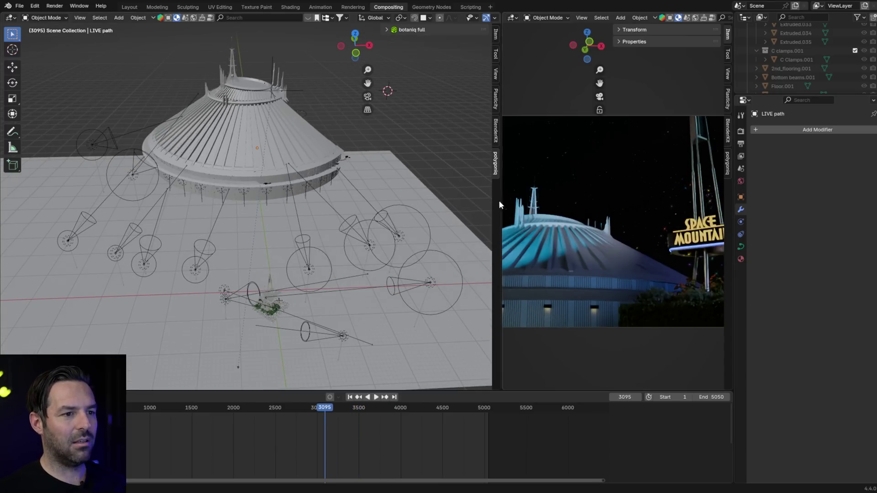
Step: Widen the render preview, scrub to frame 2862 and select spotlight Spot.002 to review how the dome is lit
drag(502, 203, 259, 204)
scroll(474, 224, down, 1)
shift+middle_drag(475, 223, 475, 235)
drag(322, 413, 306, 415)
click(545, 227)
click(402, 116)
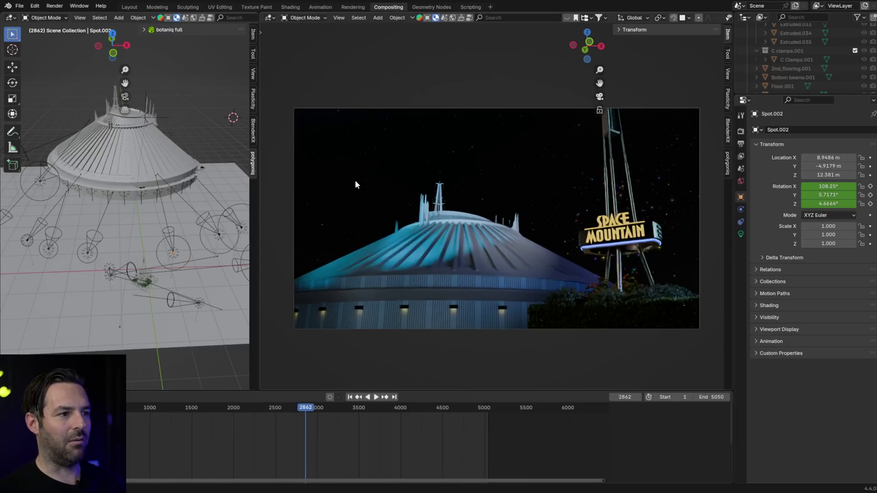
drag(260, 174, 229, 175)
scroll(460, 230, up, 1)
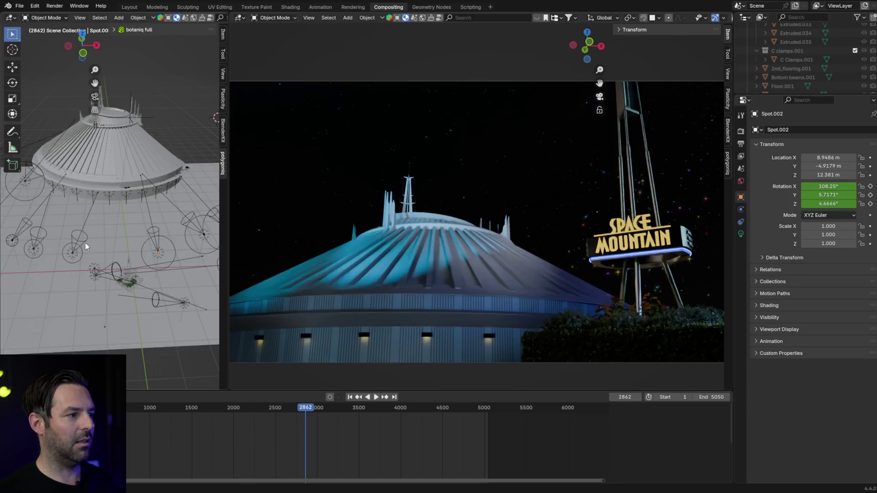
Step: Select spotlight Spot.012 beside the sign and examine the sign's lighting up close in the render preview
drag(228, 236, 290, 231)
scroll(122, 240, up, 3)
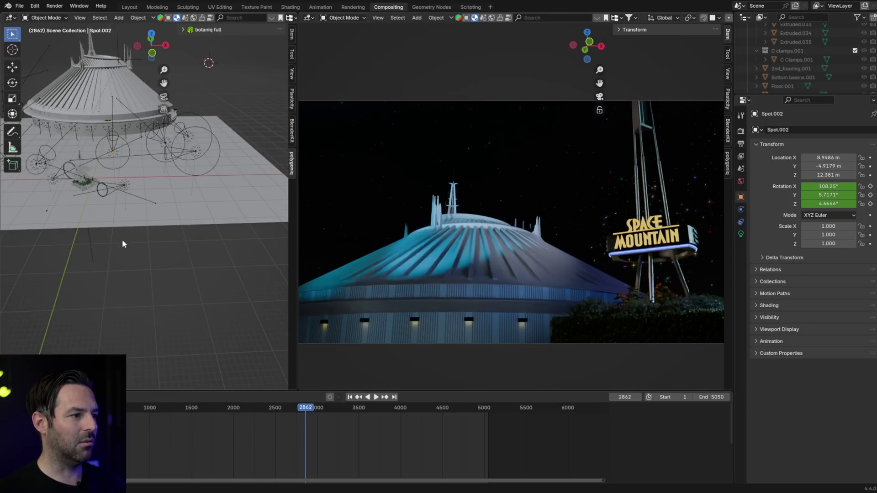
ctrl+scroll(205, 228, down, 3)
click(269, 243)
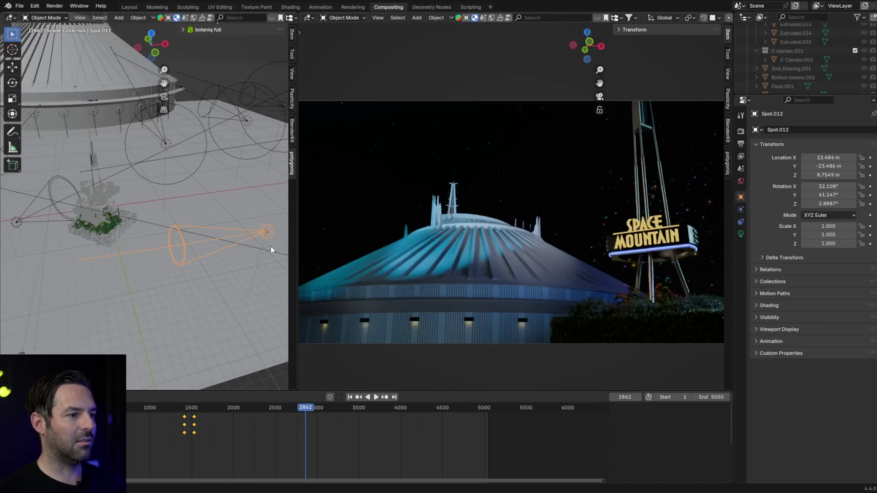
scroll(640, 277, up, 1)
scroll(639, 279, up, 4)
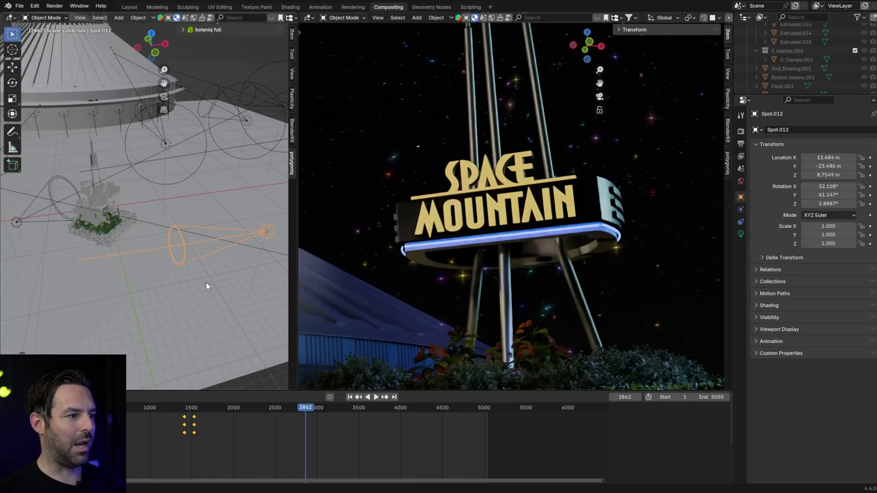
Step: Try deleting a spotlight aimed at the Space Mountain sign to check its effect on the sign's lit side
middle_drag(243, 239, 214, 257)
click(148, 151)
middle_drag(158, 213, 258, 248)
key(Delete)
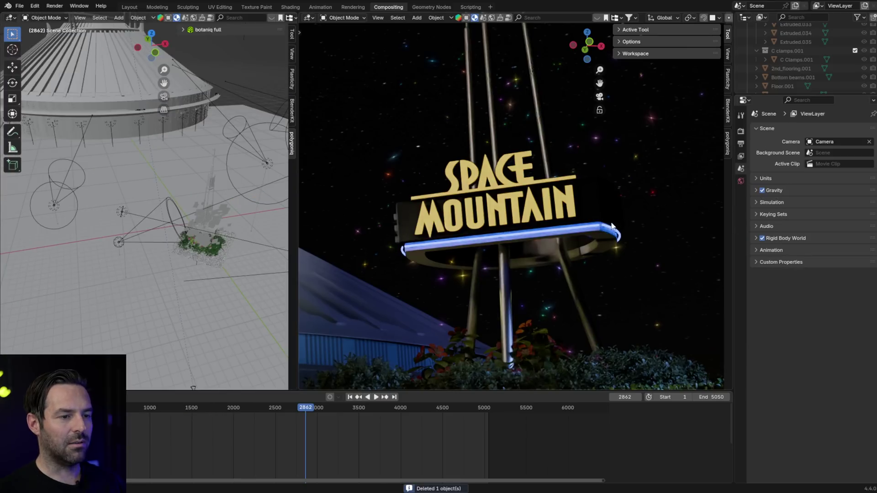
click(610, 186)
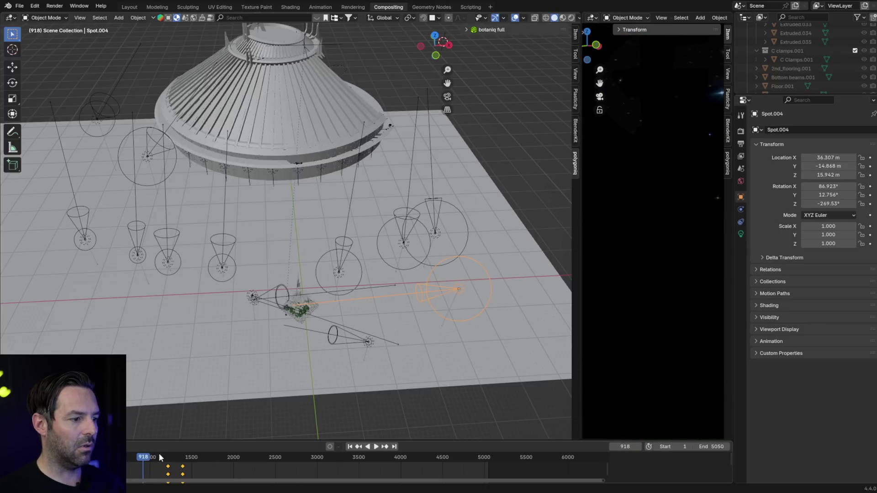
Step: Scrub through the dome opening and select the animated spotlight Spot.007 behind the structure
drag(160, 457, 344, 485)
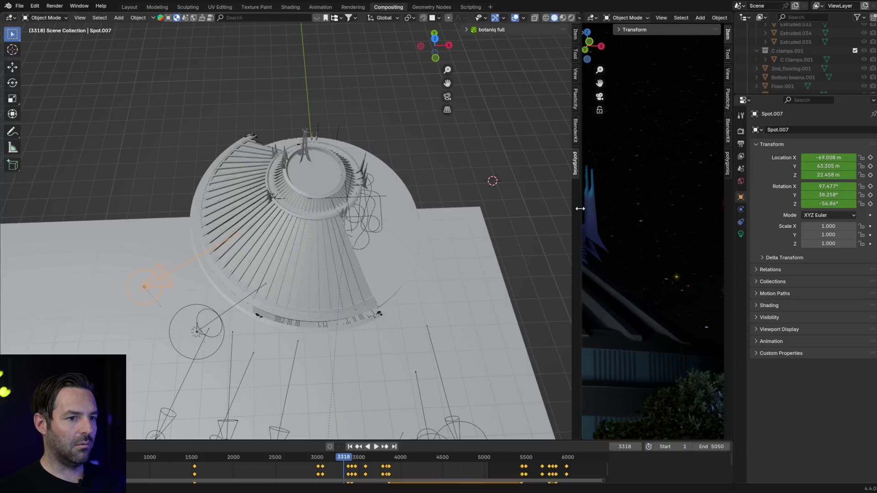
drag(341, 459, 384, 458)
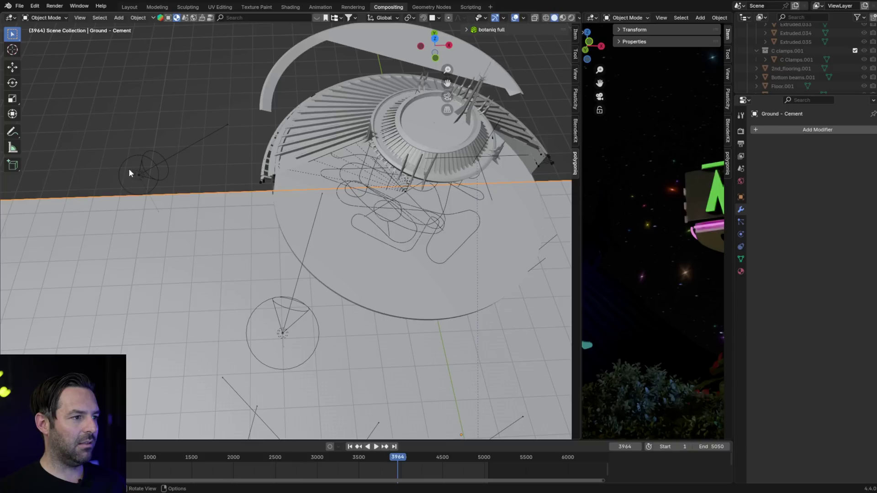
click(131, 172)
click(255, 307)
click(138, 178)
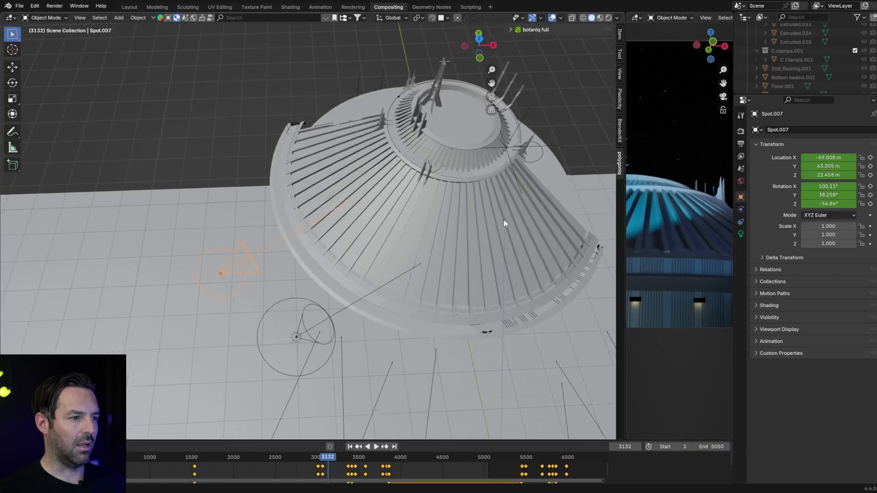
Step: Scrub to frame 3747 and play the animation to review how Spot.007 moves with the opening dome
shift+middle_drag(504, 223, 223, 238)
drag(335, 456, 401, 458)
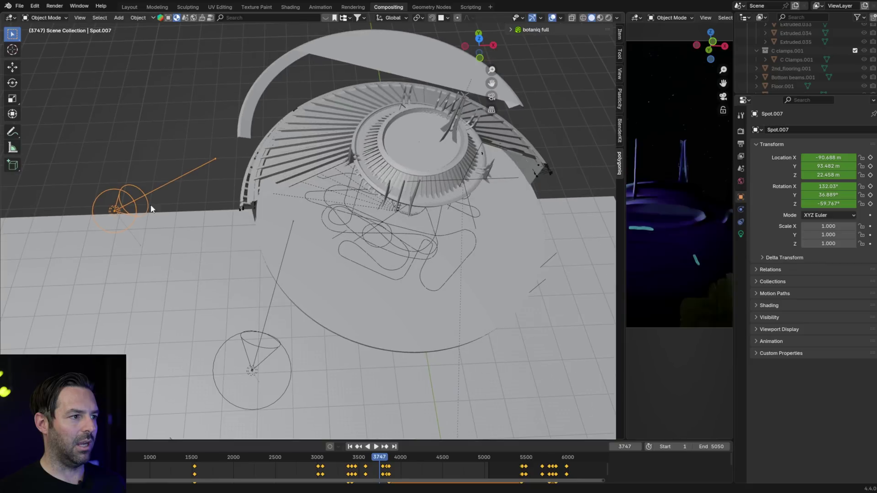
key(space)
key(space)
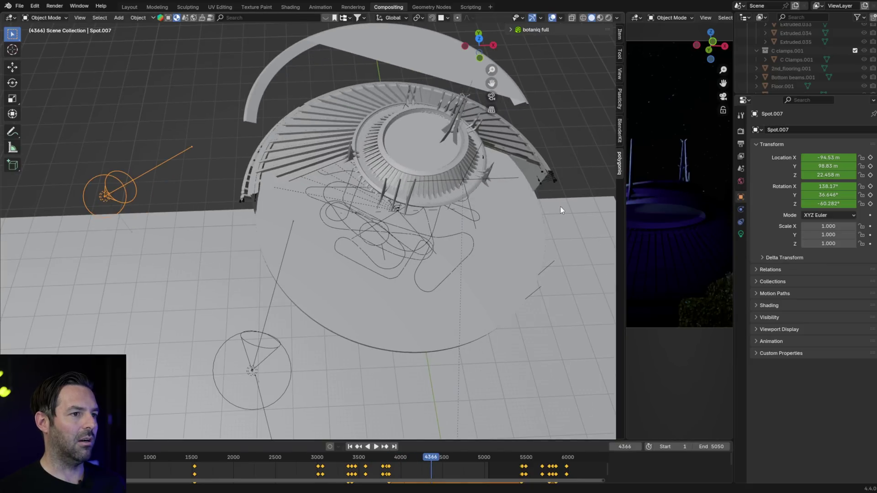
Step: Widen the render preview and scrub through the earlier frames to review the lighting on the dome and sign
drag(624, 159, 551, 206)
drag(256, 462, 347, 479)
key(space)
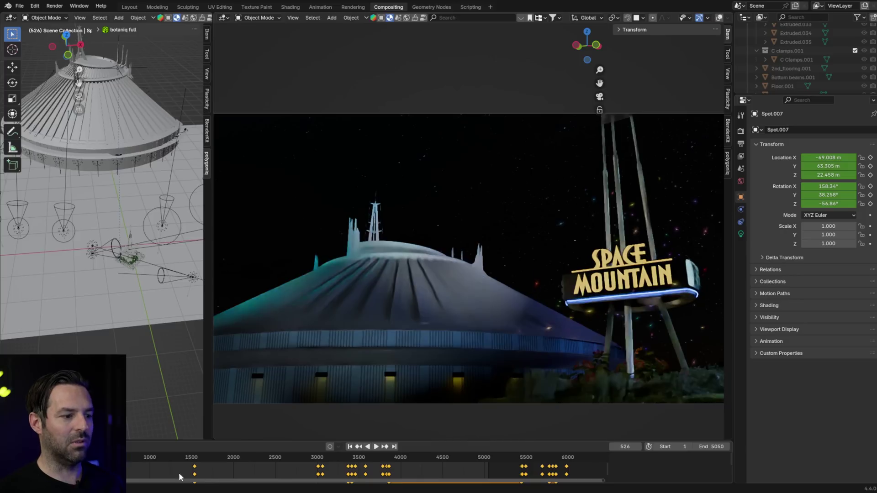
Step: Play and scrub the animation from about frame 1343 onward to review the spotlights swinging onto the dome
drag(218, 467, 290, 485)
key(space)
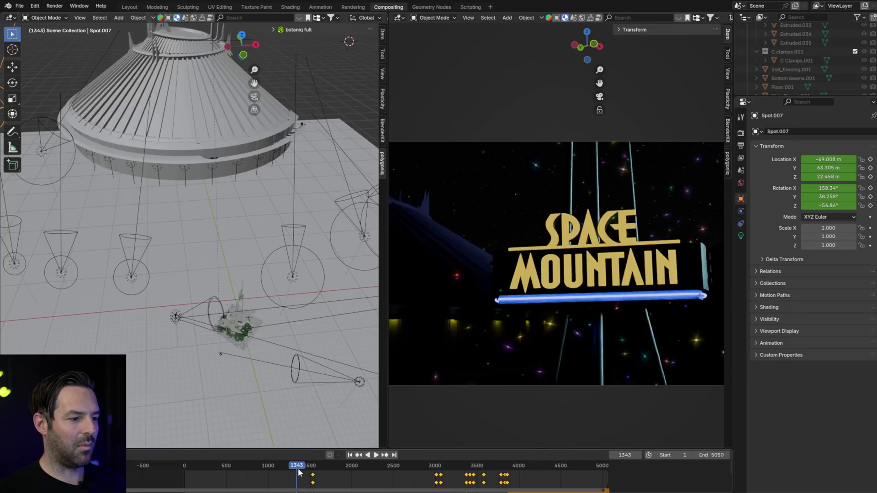
key(space)
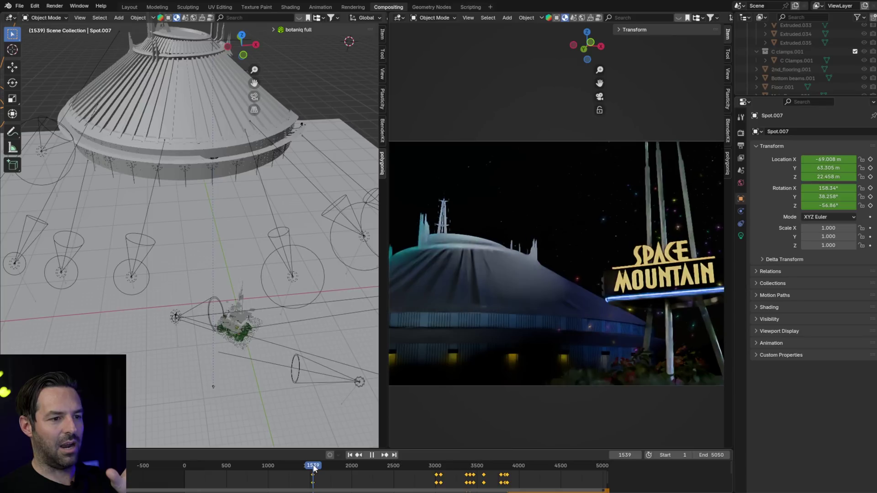
drag(316, 468, 350, 466)
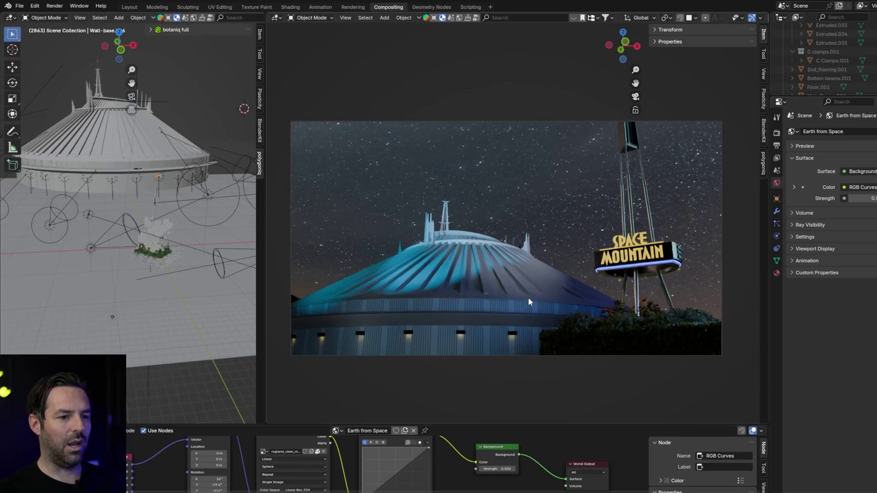
Step: Undo the last RGB Curves change to the Earth from Space world background
key(ctrl+z)
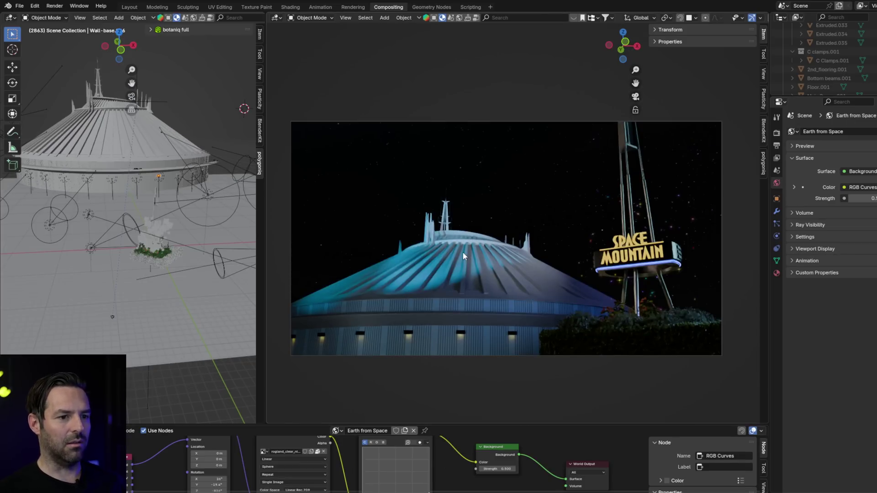